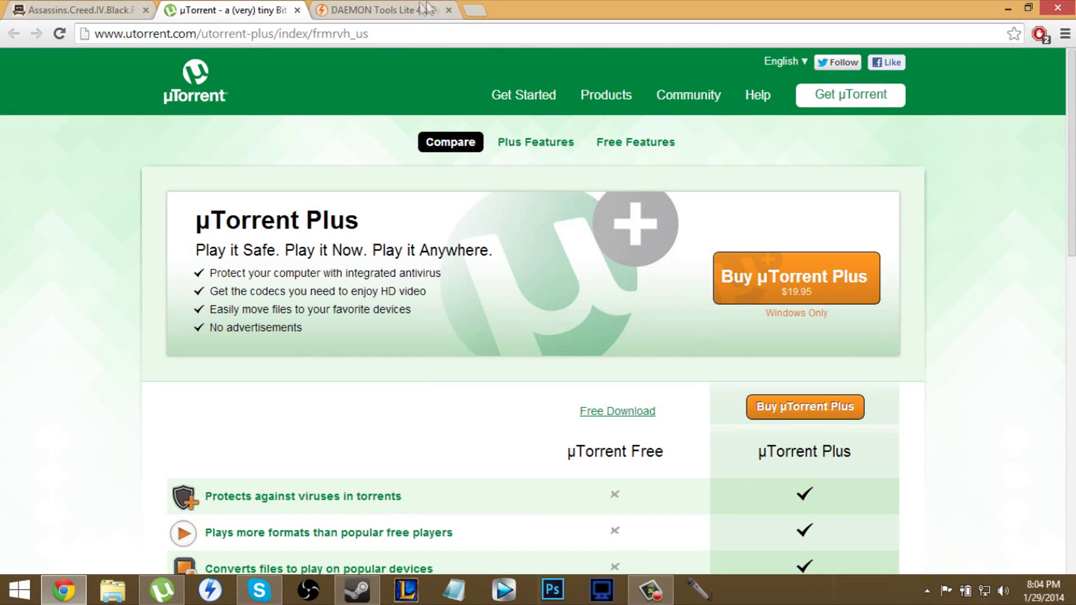
Look over the Assassins Creed IV torrent page, the µTorrent page and the DAEMON Tools Lite page
{"action": "left_click", "coordinate": [107, 9]}
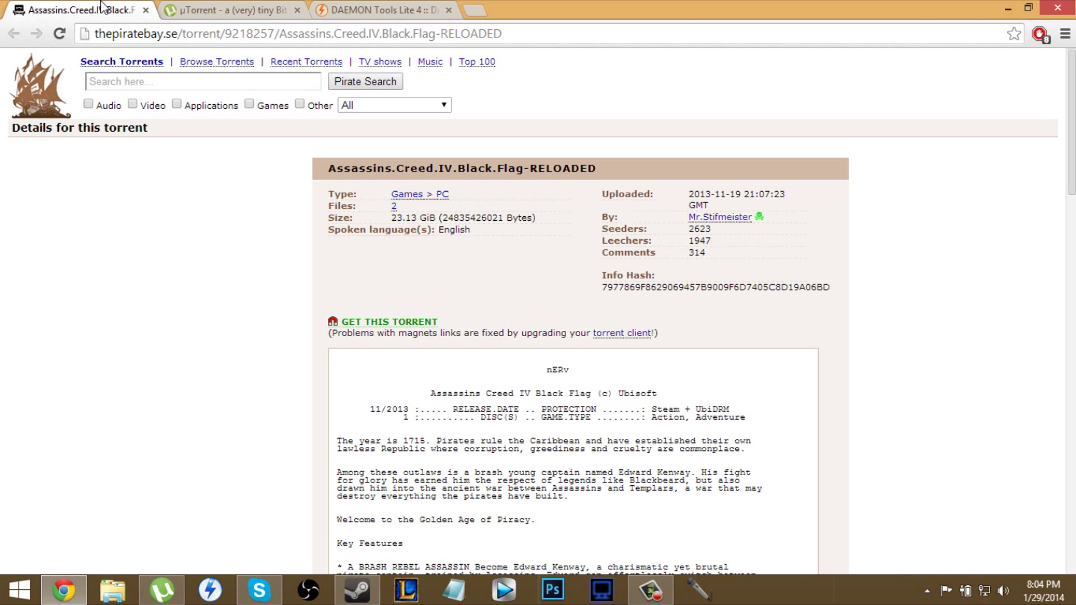
{"action": "left_click", "coordinate": [229, 10]}
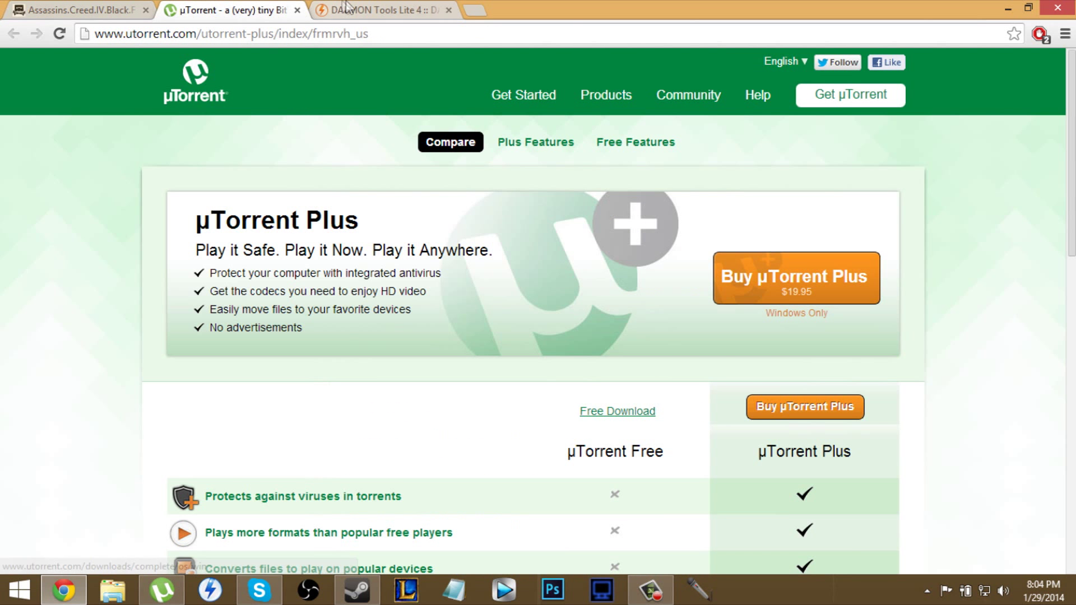
{"action": "left_click", "coordinate": [359, 10]}
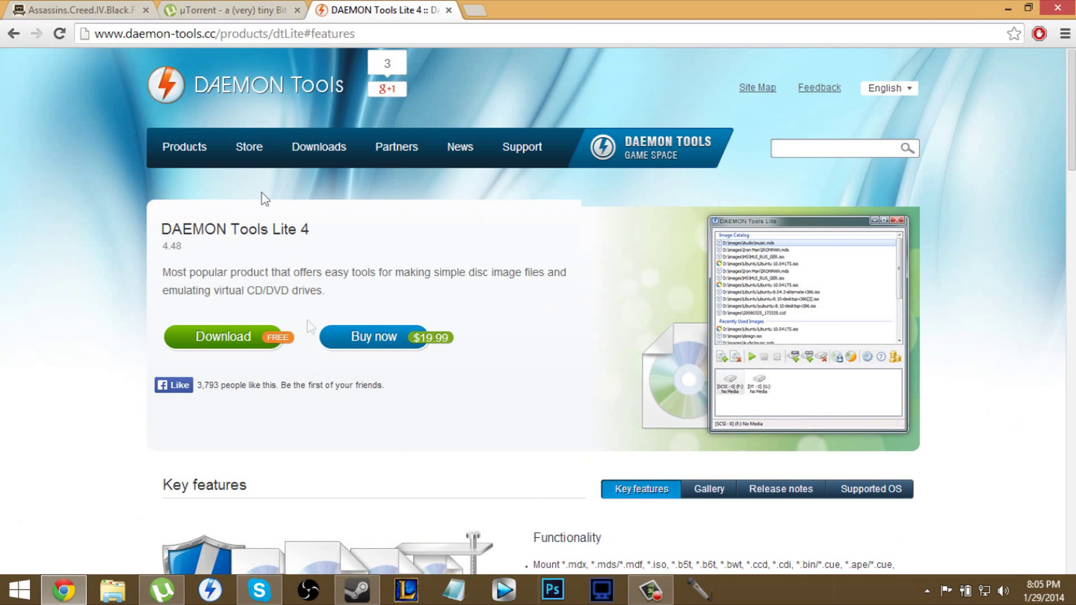
Close the µTorrent and DAEMON Tools pages, keep the torrent page open, and minimize the browser
{"action": "left_click", "coordinate": [241, 10]}
{"action": "left_click", "coordinate": [297, 10]}
{"action": "left_click", "coordinate": [296, 10]}
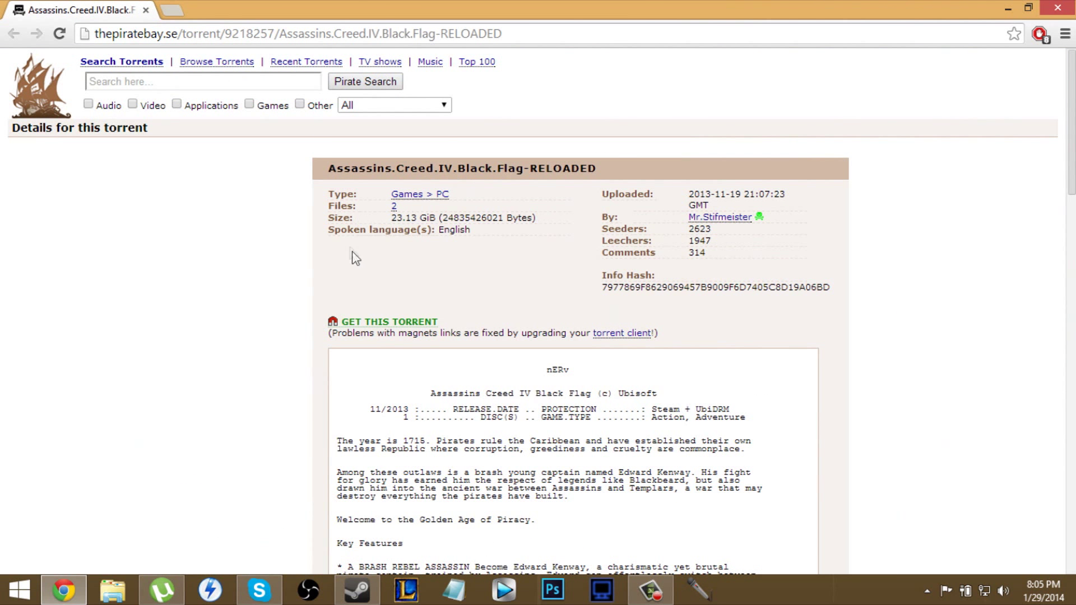
{"action": "scroll", "coordinate": [519, 250], "scroll_direction": "down", "scroll_amount": 2}
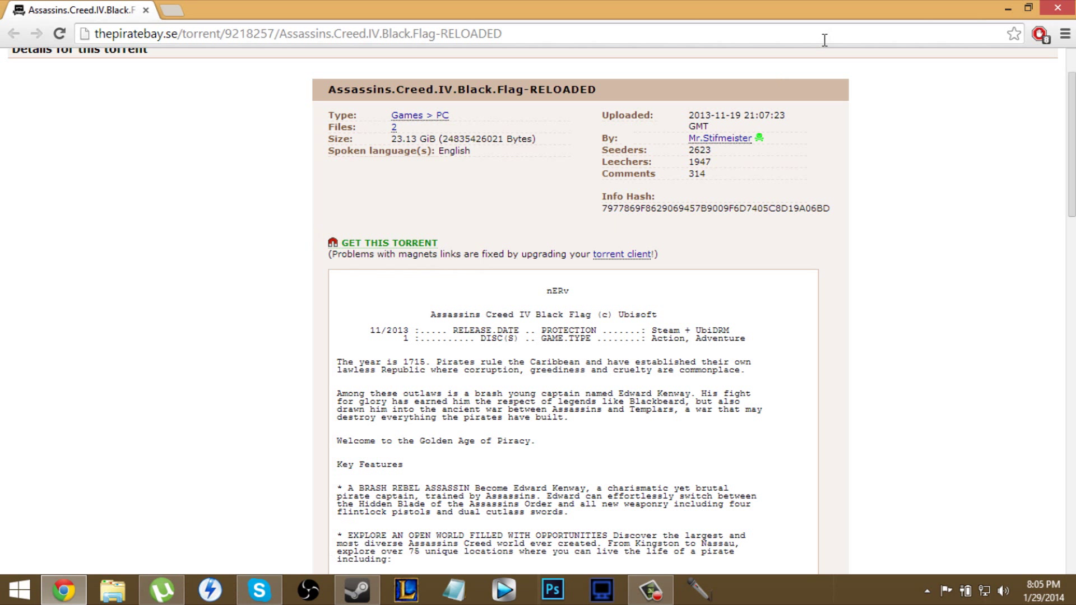
{"action": "left_click", "coordinate": [1000, 6]}
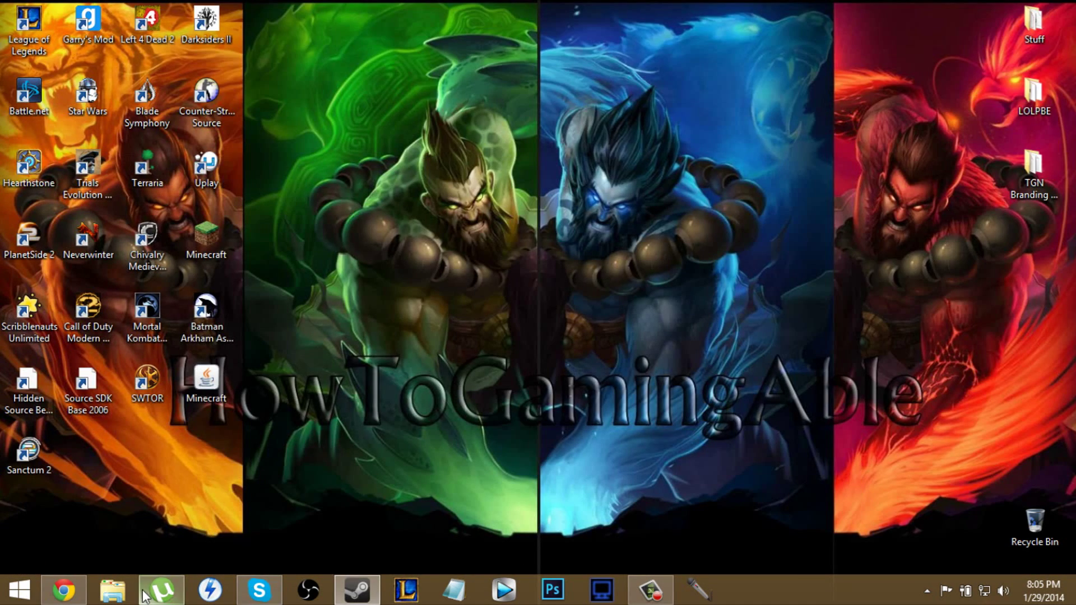
Switch to µTorrent and check the transfer details of the Assassins.Creed.IV.Black.Flag-RELOADED download
{"action": "left_click", "coordinate": [161, 589]}
{"action": "left_click_drag", "start_coordinate": [577, 84], "coordinate": [523, 84]}
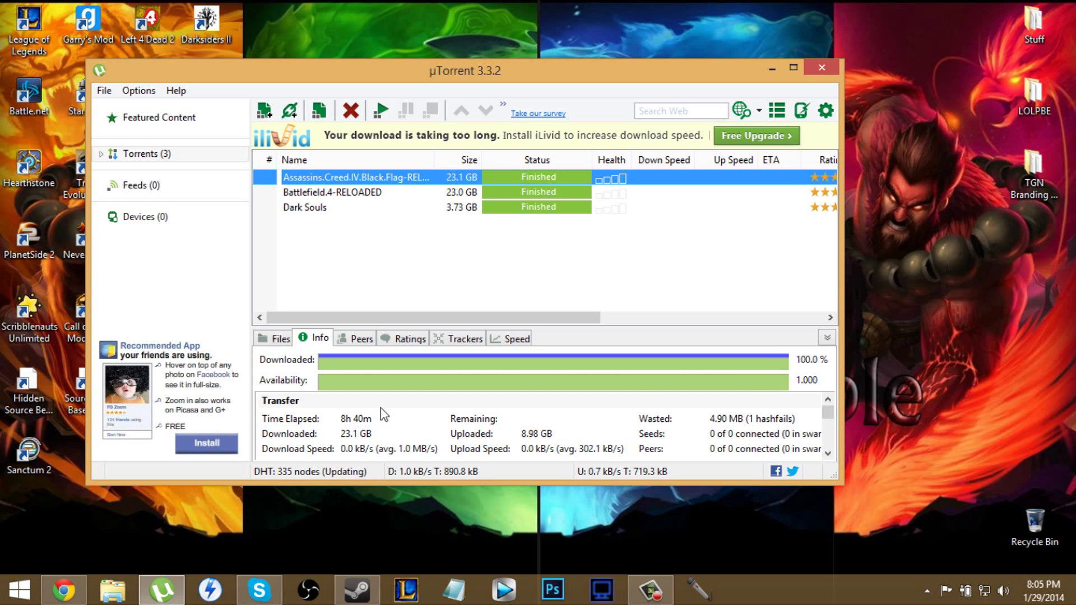
{"action": "mouse_move", "coordinate": [356, 320]}
{"action": "left_mouse_down"}
{"action": "mouse_move", "coordinate": [620, 298]}
{"action": "mouse_move", "coordinate": [292, 317]}
{"action": "left_mouse_up"}
{"action": "left_click_drag", "start_coordinate": [550, 318], "coordinate": [504, 319]}
{"action": "left_click_drag", "start_coordinate": [615, 71], "coordinate": [618, 56]}
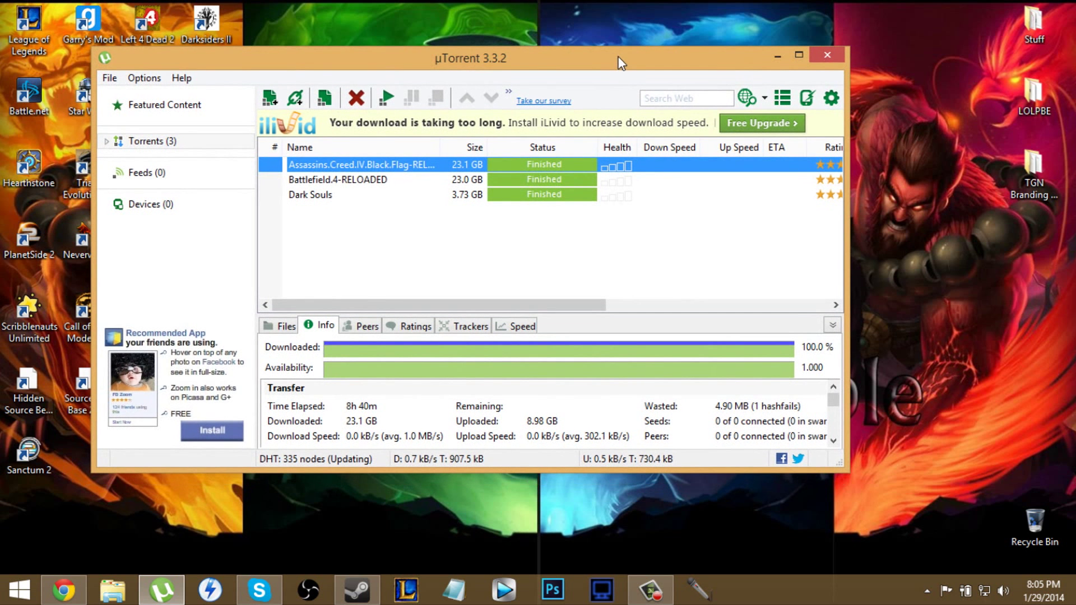
Mount the rld-ac4bf ISO from the Assassins.Creed.IV.Black.Flag-RELOADED download folder as a virtual disc
{"action": "key", "text": "super+e"}
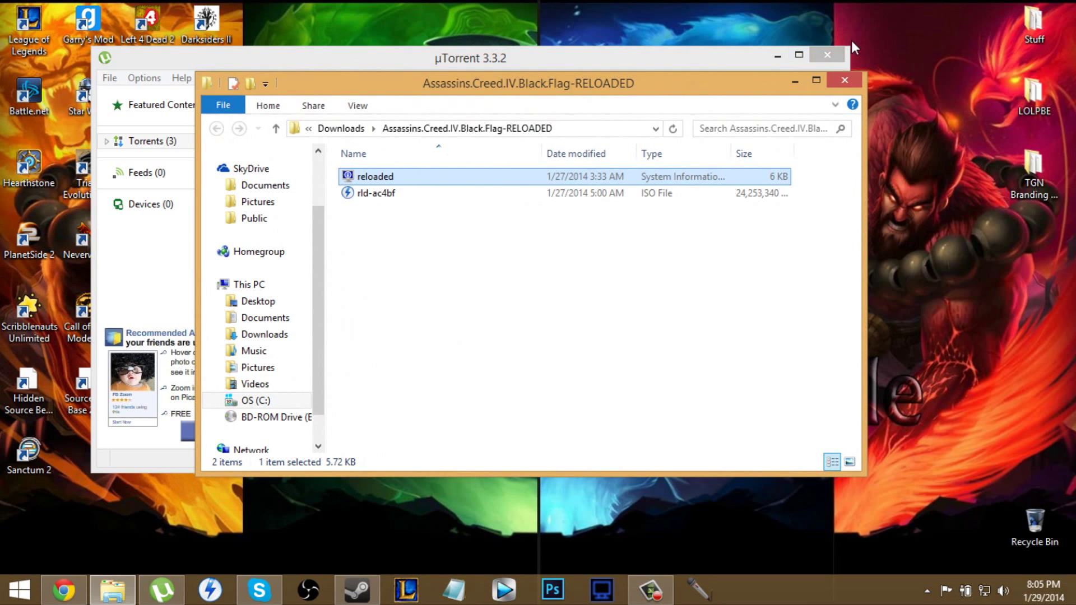
{"action": "left_click", "coordinate": [777, 56]}
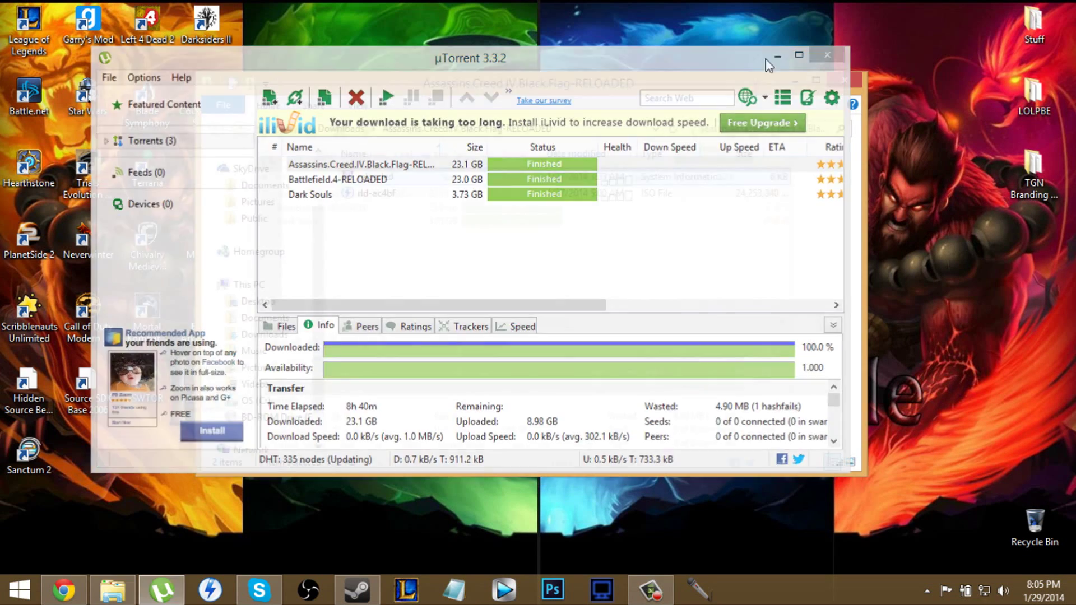
{"action": "left_click", "coordinate": [429, 193]}
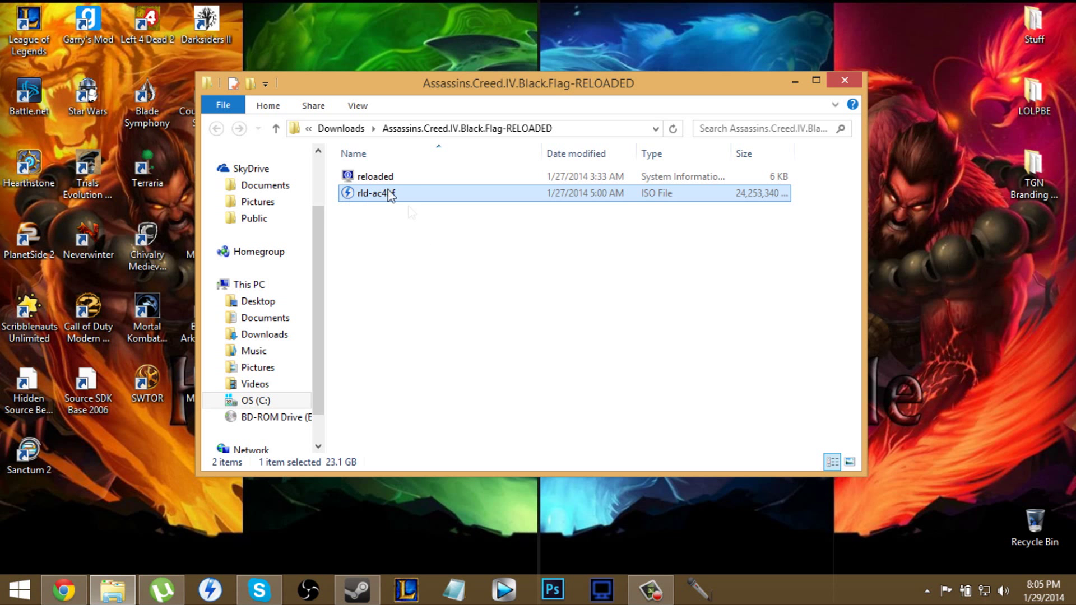
{"action": "left_click_drag", "start_coordinate": [359, 191], "coordinate": [509, 212]}
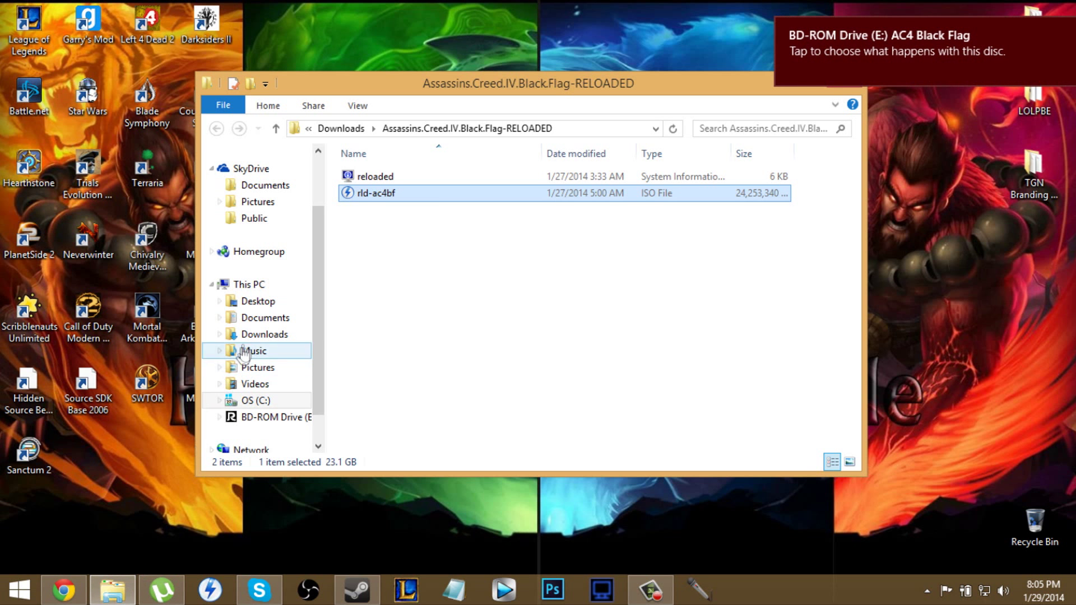
Run the setup from the AC4 Black Flag BD-ROM drive (E:) and dismiss its opening notice
{"action": "left_click", "coordinate": [261, 400]}
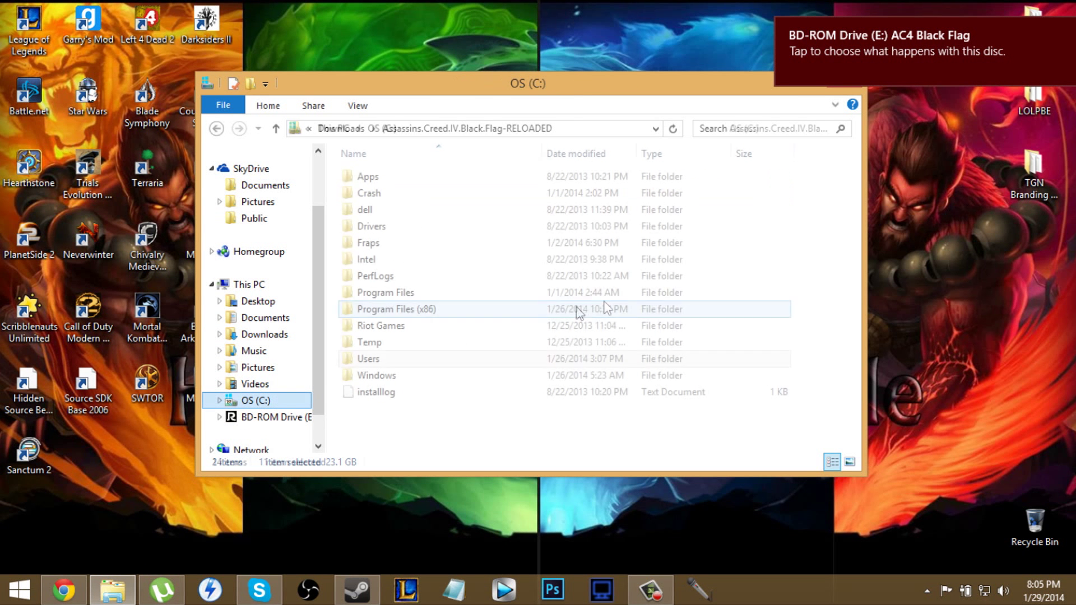
{"action": "left_click", "coordinate": [291, 286]}
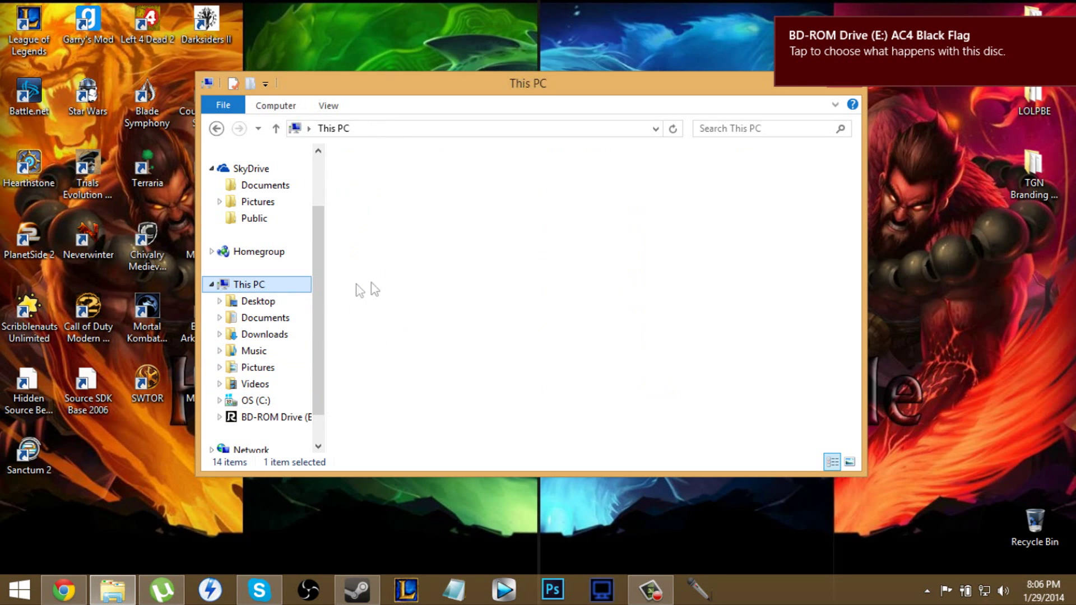
{"action": "left_click", "coordinate": [458, 404]}
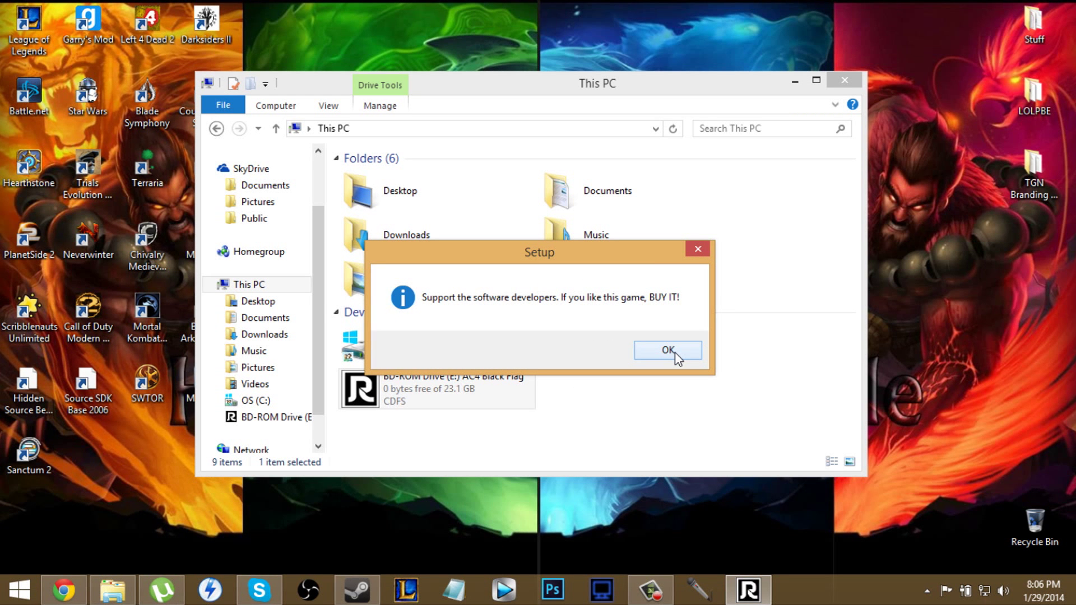
{"action": "left_click", "coordinate": [672, 351]}
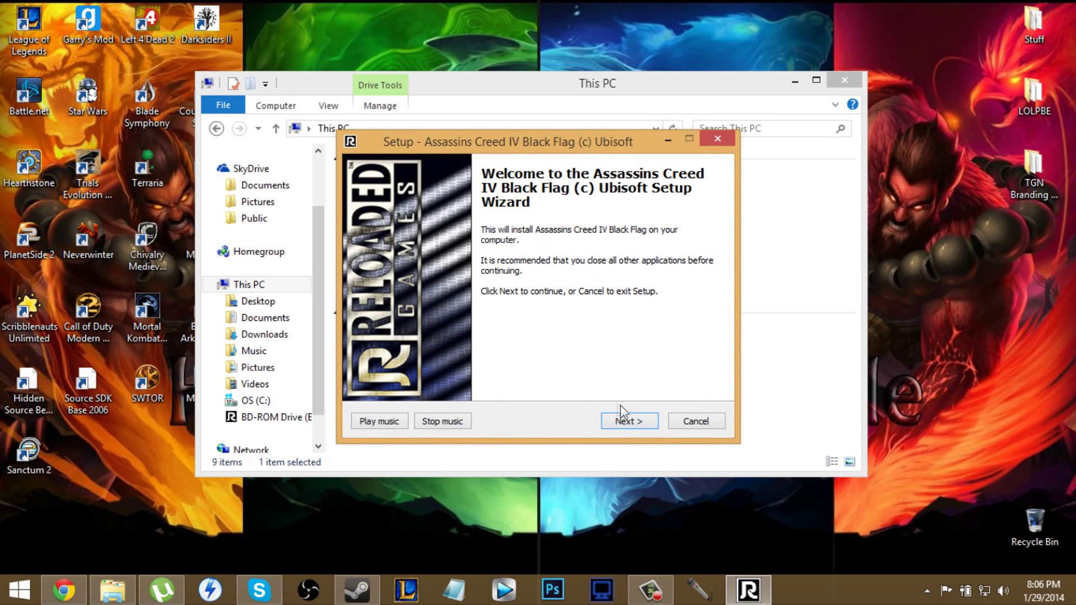
Stop the setup music and install the game to C:\Program Files (x86)\Assassins Creed IV Black Flag with a desktop icon but no start menu icon
{"action": "left_click", "coordinate": [451, 425]}
{"action": "left_click", "coordinate": [627, 417]}
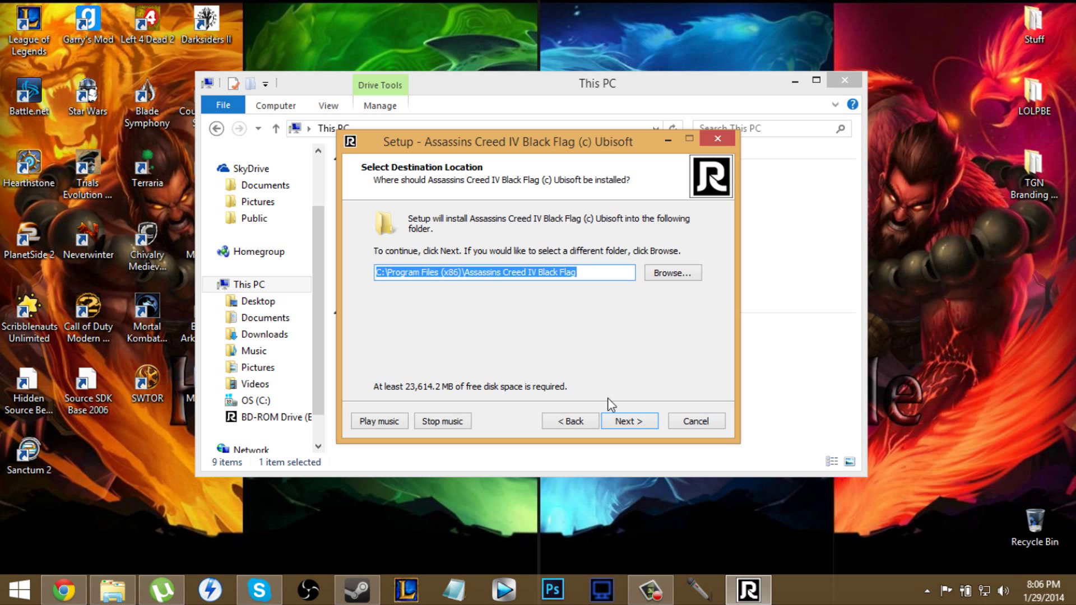
{"action": "left_click", "coordinate": [632, 421]}
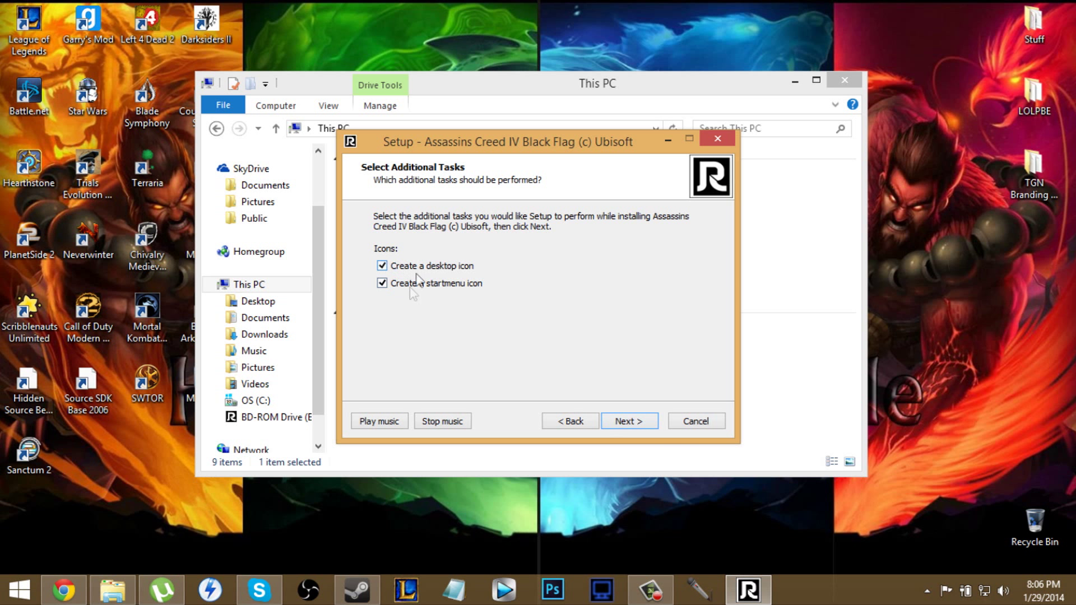
{"action": "left_click", "coordinate": [382, 283]}
{"action": "left_click", "coordinate": [635, 424]}
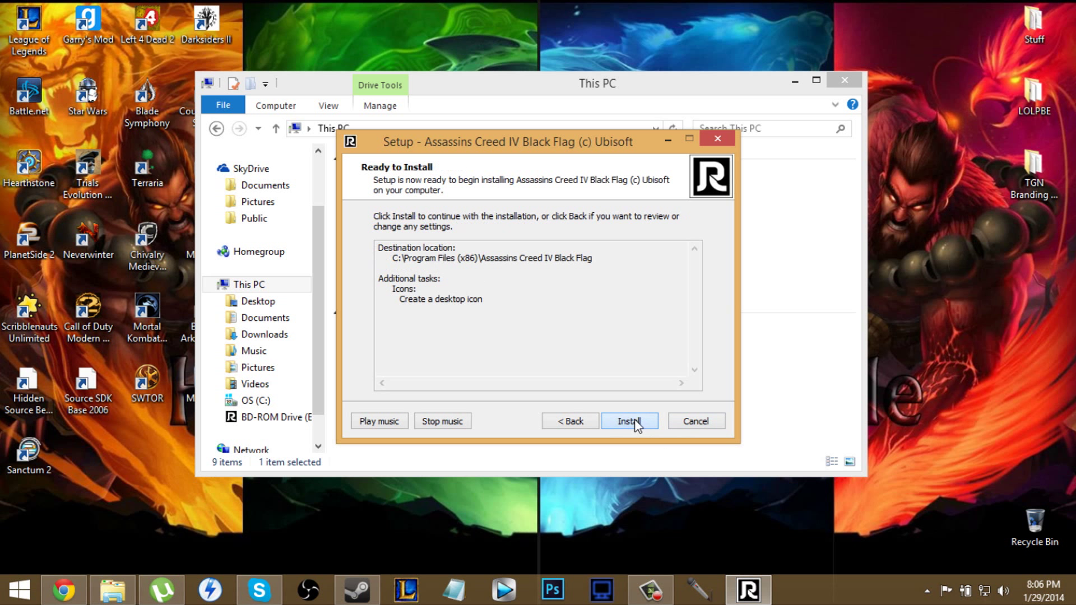
{"action": "left_click", "coordinate": [628, 423]}
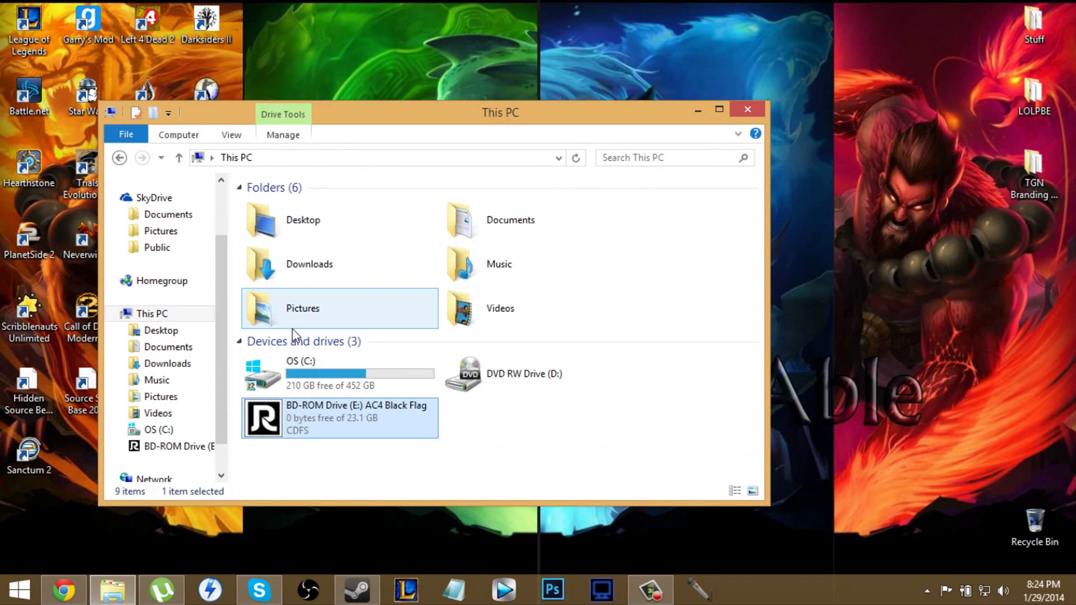
Open the Crack folder on the AC4 Black Flag drive (E:) and copy all seven files in it
{"action": "double_click", "coordinate": [308, 426]}
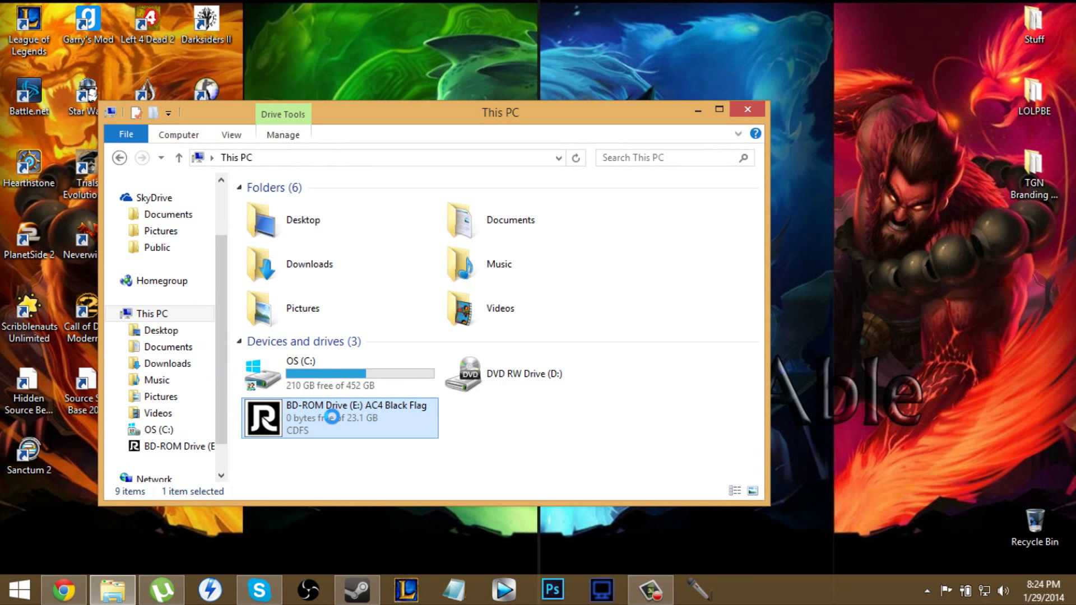
{"action": "right_click", "coordinate": [324, 425]}
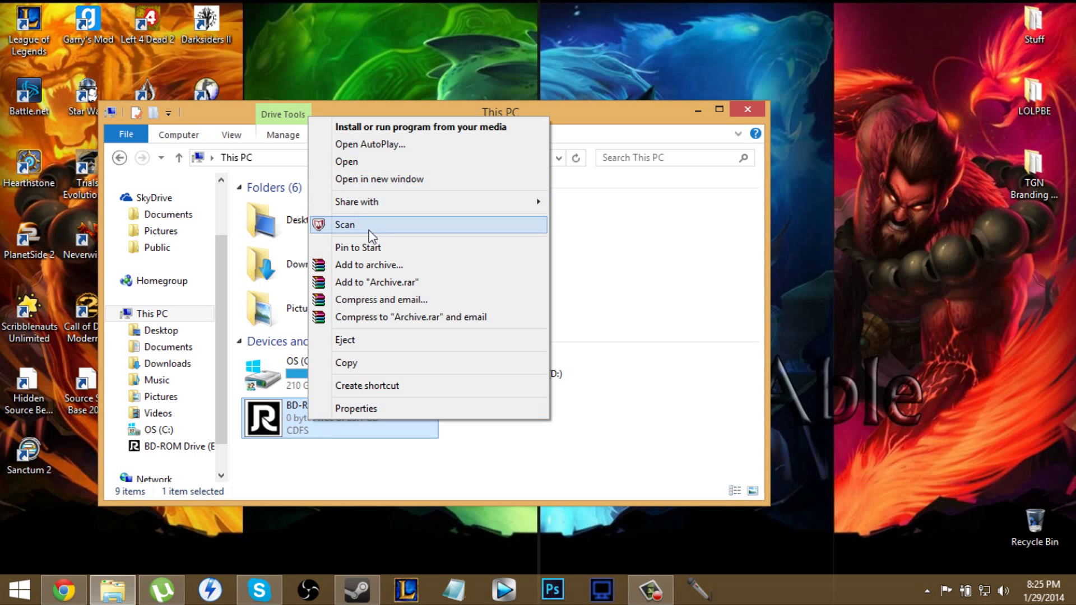
{"action": "left_click", "coordinate": [365, 161]}
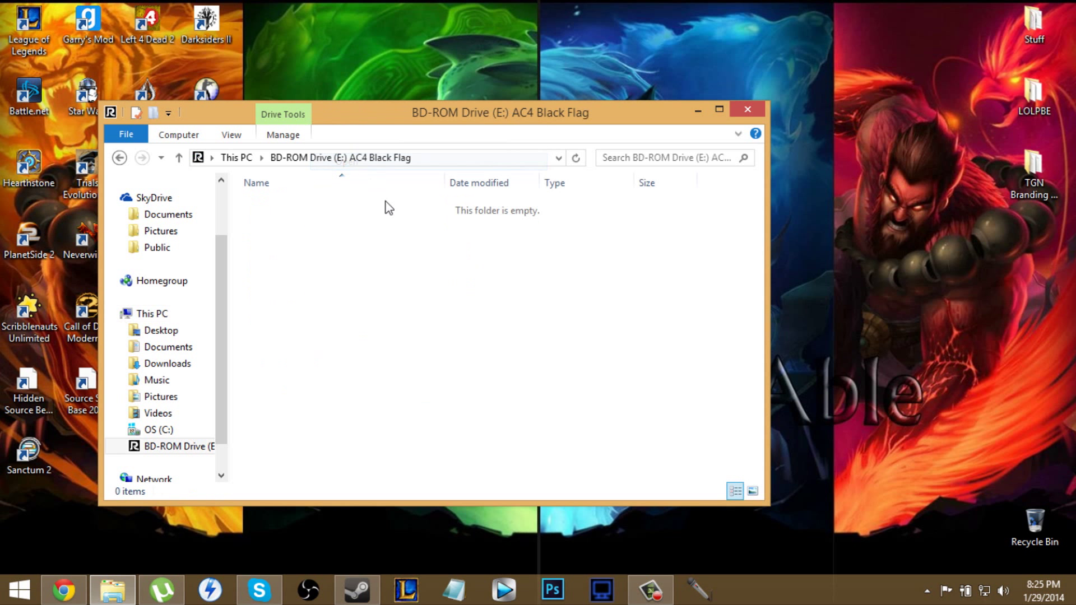
{"action": "double_click", "coordinate": [325, 205]}
{"action": "left_click_drag", "start_coordinate": [307, 390], "coordinate": [451, 206]}
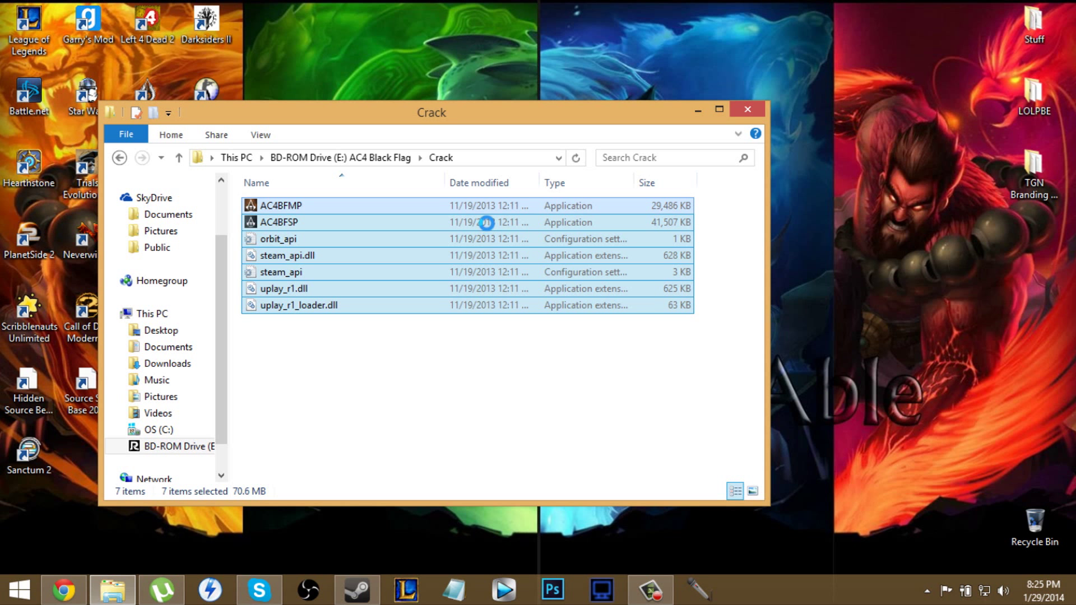
{"action": "right_click", "coordinate": [443, 209]}
{"action": "left_click", "coordinate": [481, 387]}
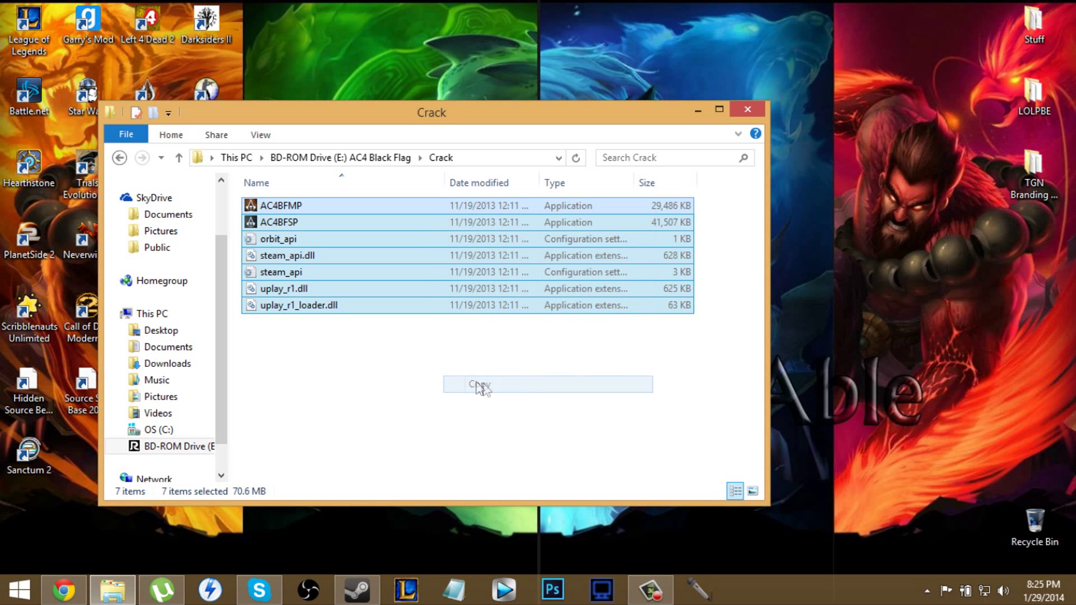
Paste the copied files into C:\Program Files (x86)\Assassins Creed IV Black Flag, replacing same-named files and granting administrator permission for all items
{"action": "left_click", "coordinate": [163, 430]}
{"action": "left_click", "coordinate": [317, 342]}
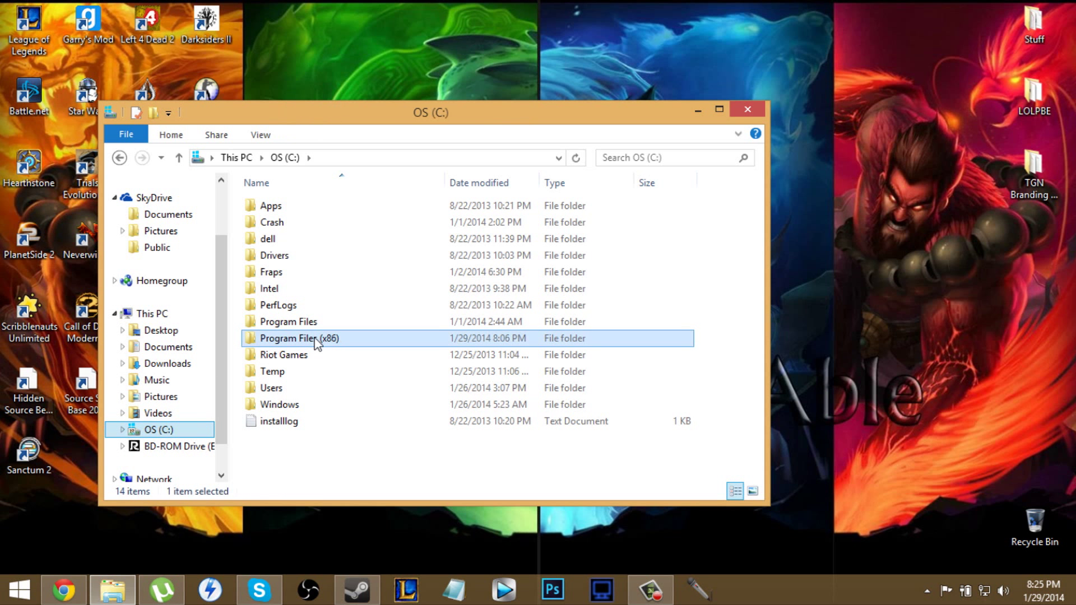
{"action": "double_click", "coordinate": [317, 340]}
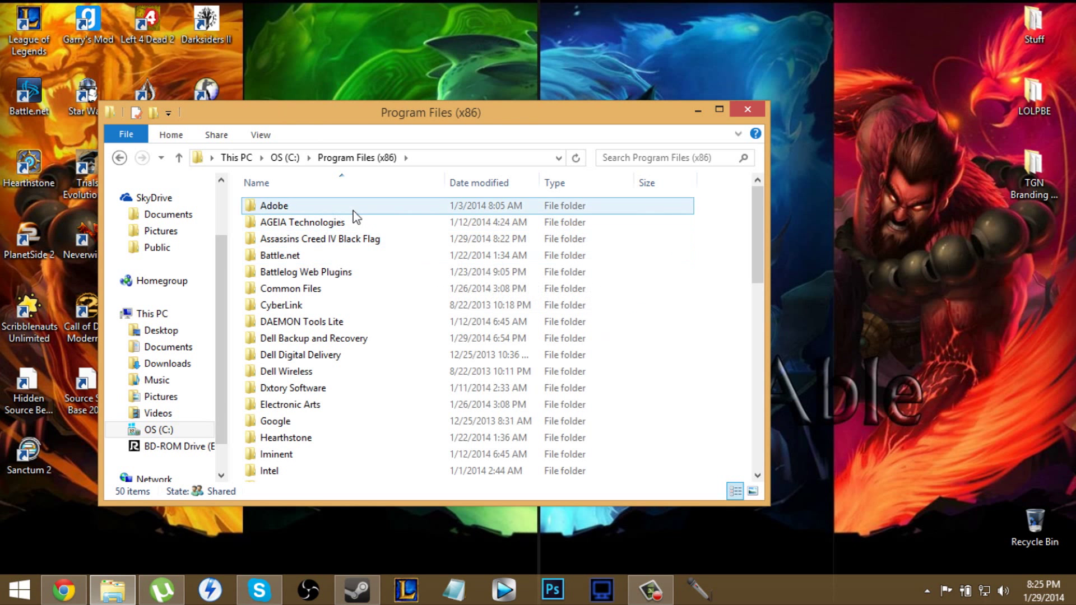
{"action": "double_click", "coordinate": [351, 240]}
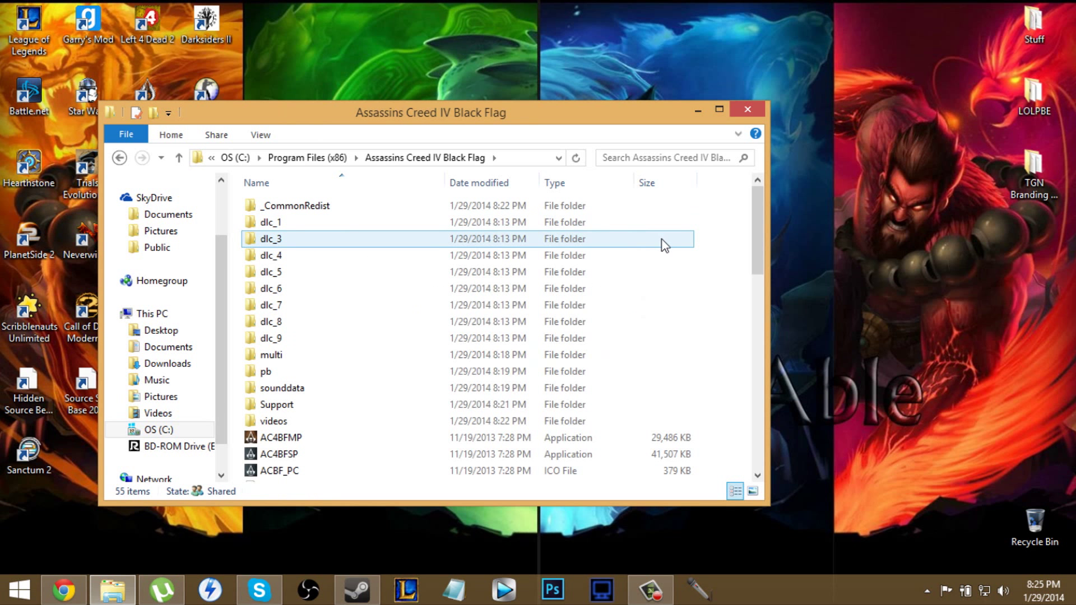
{"action": "scroll", "coordinate": [717, 255], "scroll_direction": "down", "scroll_amount": 1}
{"action": "right_click", "coordinate": [717, 260]}
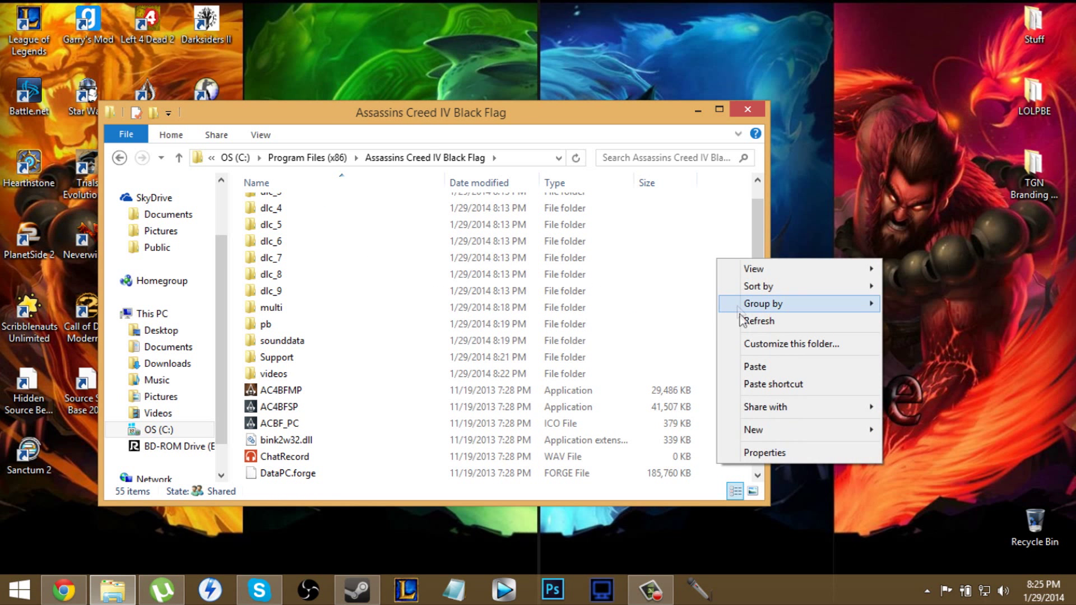
{"action": "left_click", "coordinate": [761, 367]}
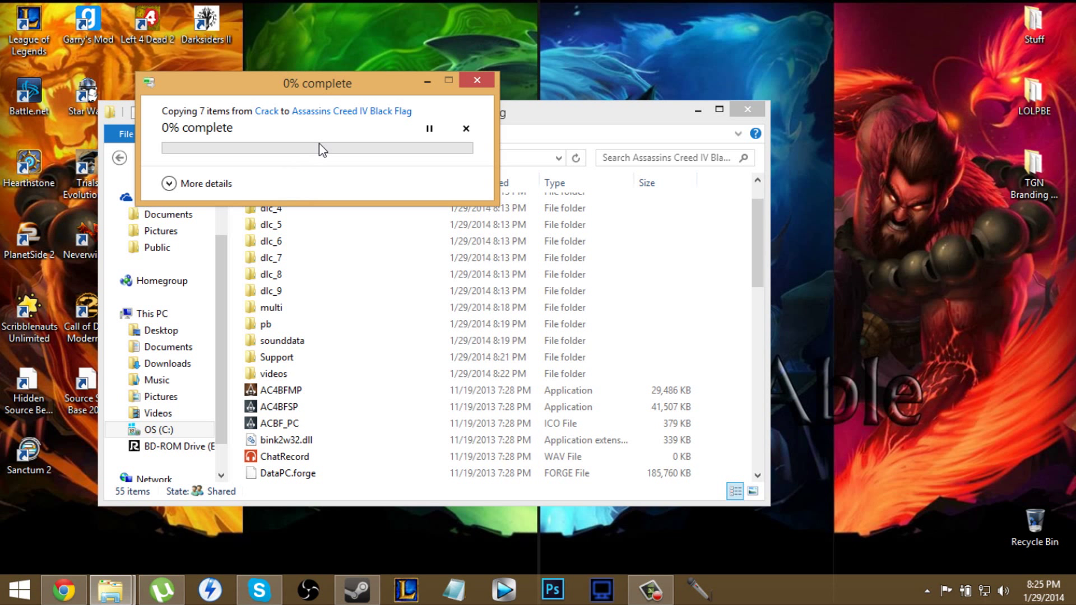
{"action": "left_click_drag", "start_coordinate": [351, 87], "coordinate": [371, 85]}
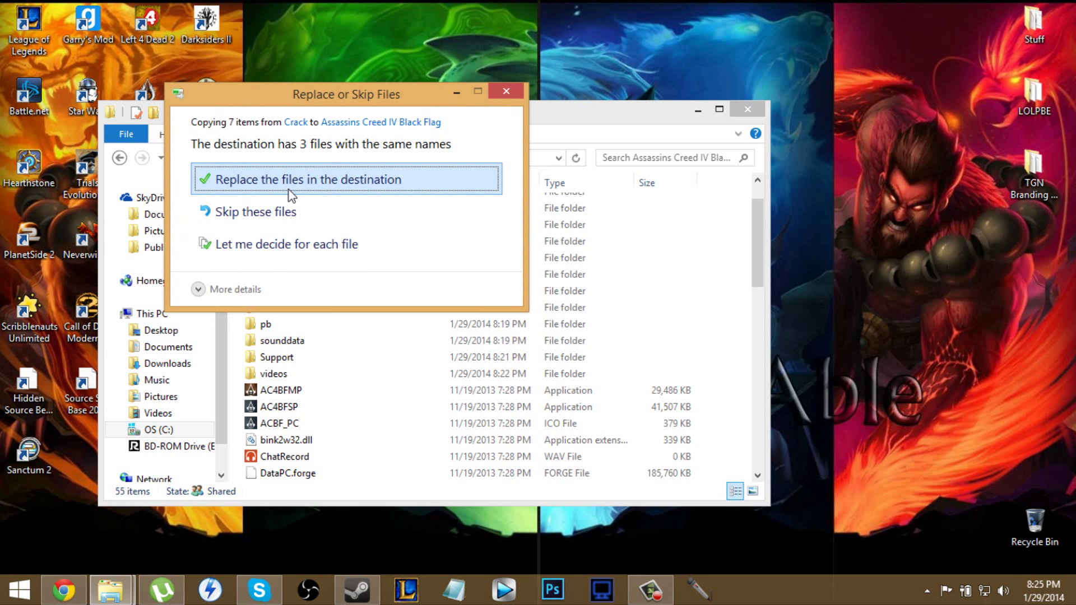
{"action": "left_click", "coordinate": [306, 181]}
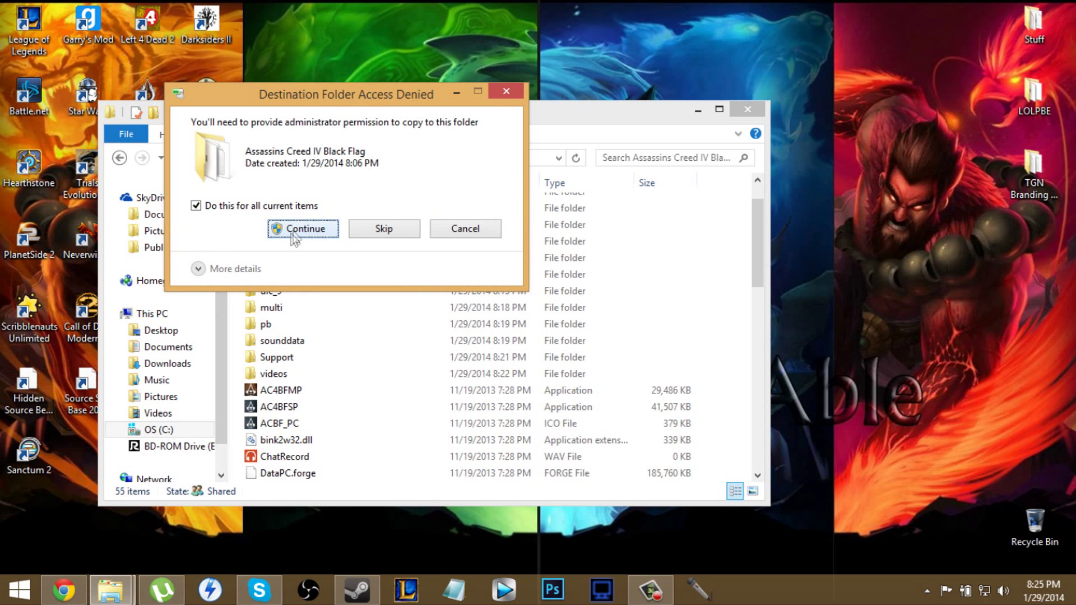
{"action": "left_click", "coordinate": [320, 231]}
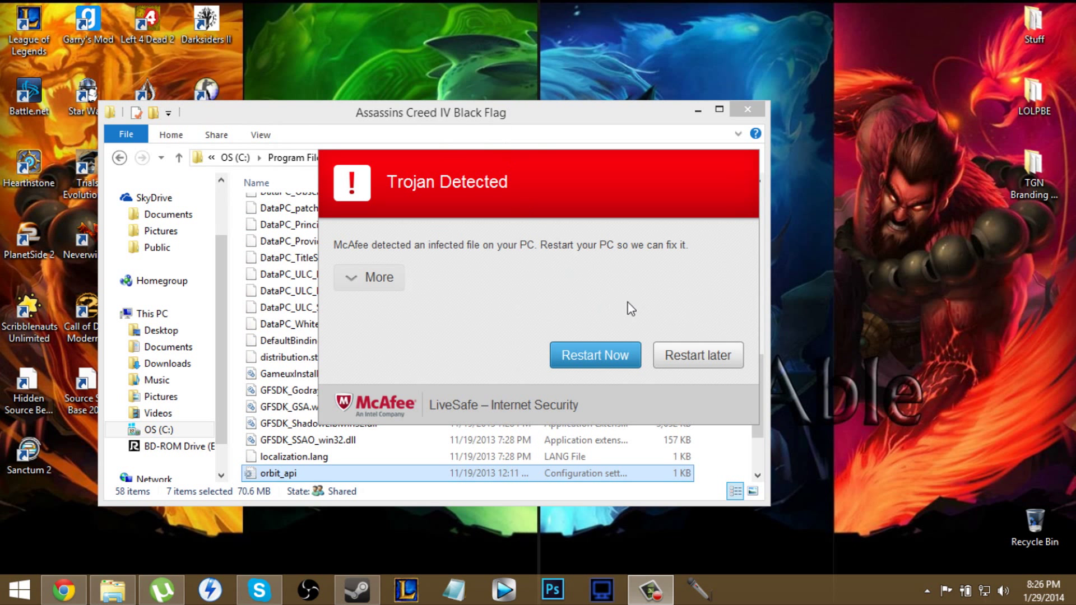
Postpone the McAfee restart and look through the files in the Assassins Creed IV Black Flag folder
{"action": "left_click", "coordinate": [714, 367]}
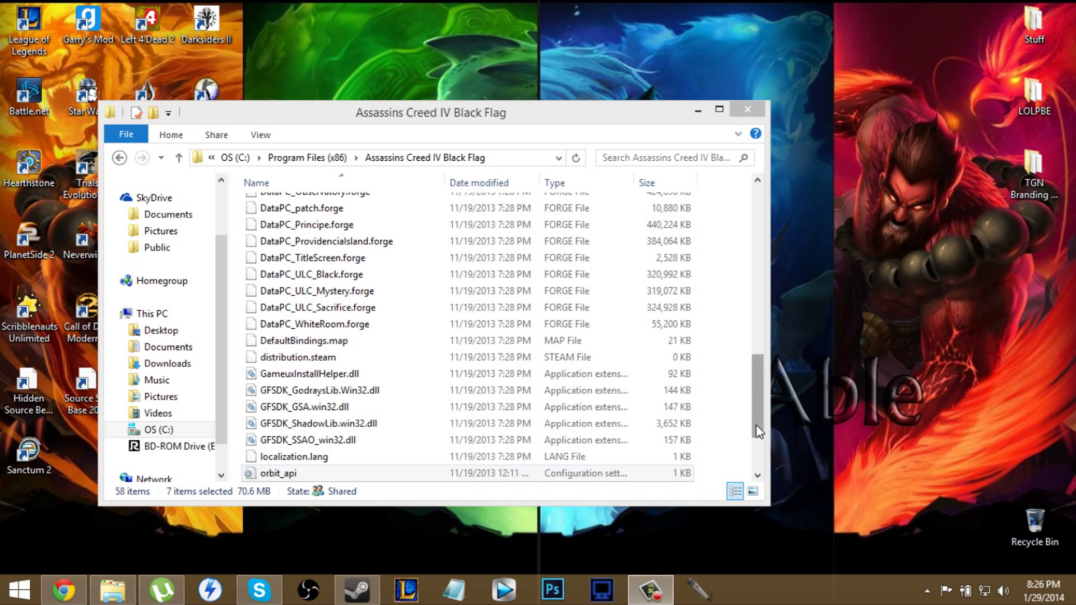
{"action": "left_click_drag", "start_coordinate": [756, 424], "coordinate": [756, 392]}
{"action": "scroll", "coordinate": [743, 246], "scroll_direction": "up", "scroll_amount": 2}
{"action": "scroll", "coordinate": [747, 209], "scroll_direction": "down", "scroll_amount": 5}
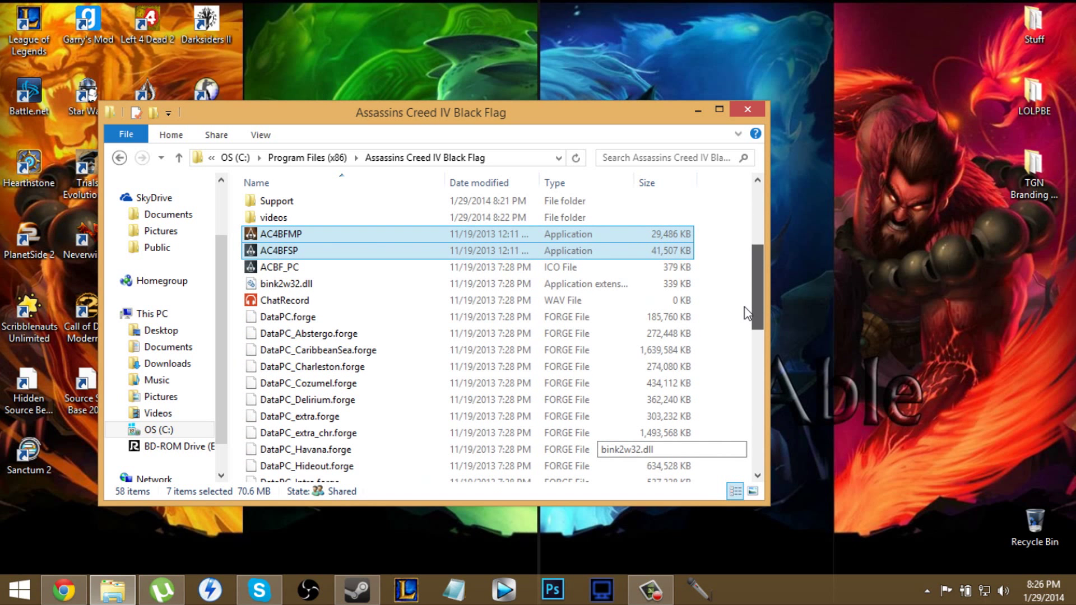
{"action": "scroll", "coordinate": [747, 314], "scroll_direction": "up", "scroll_amount": 1}
{"action": "left_click", "coordinate": [717, 252]}
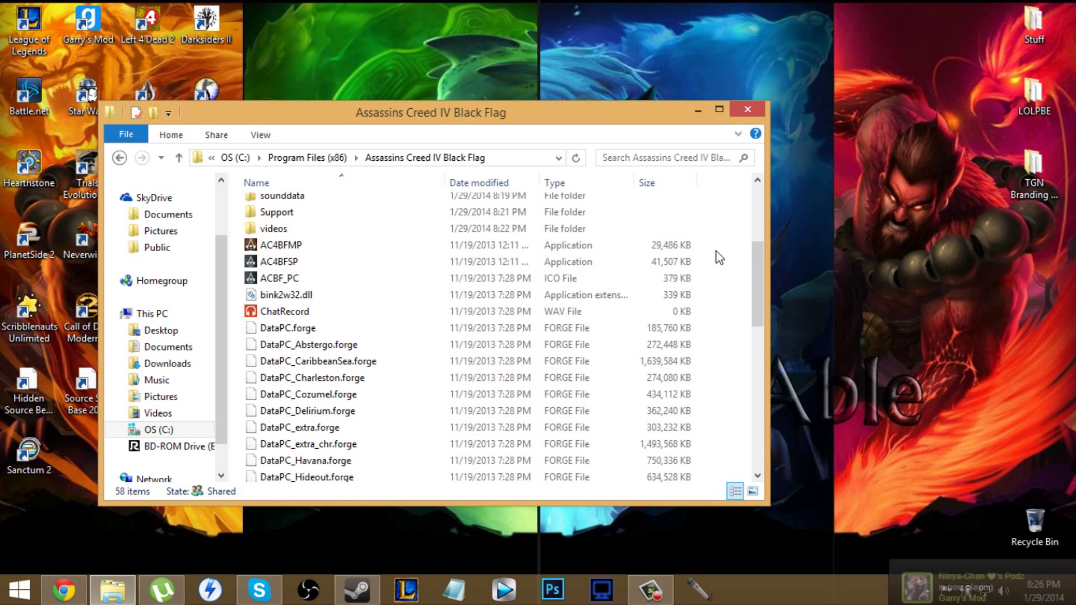
{"action": "left_click", "coordinate": [661, 262]}
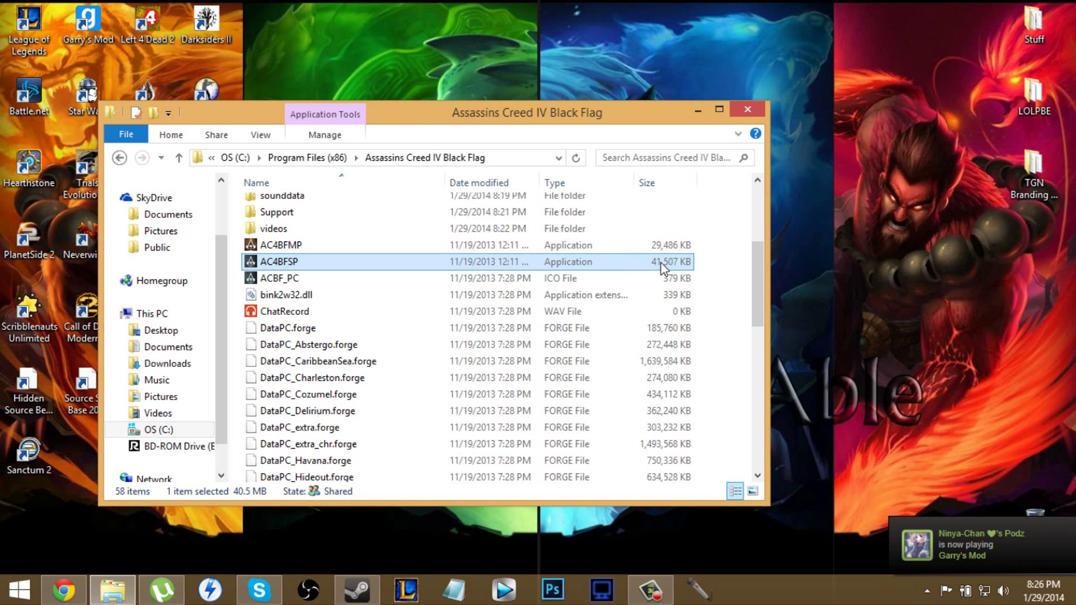
{"action": "right_click", "coordinate": [586, 266]}
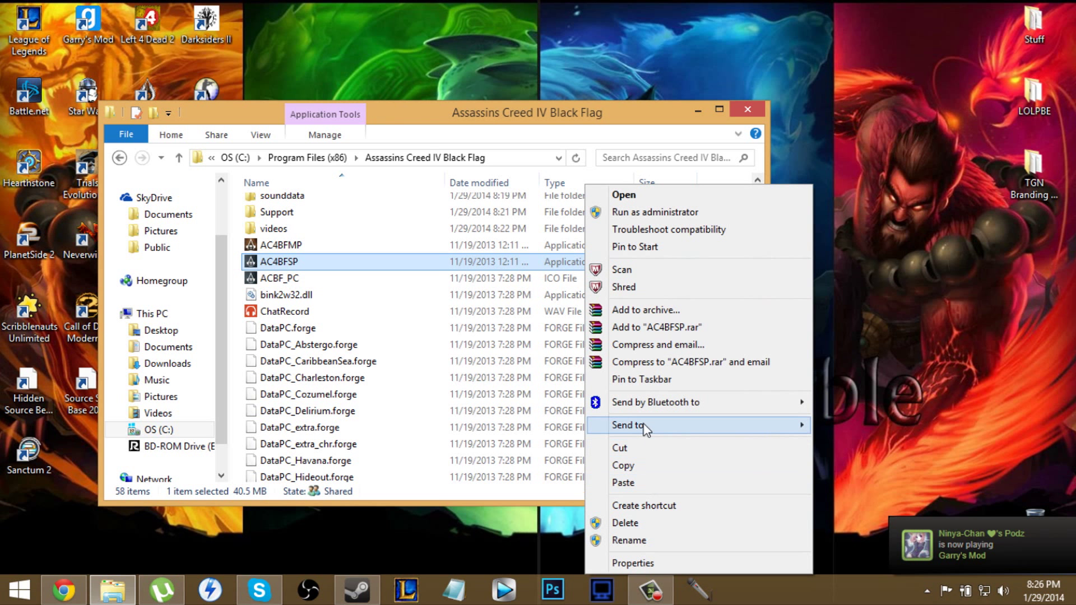
{"action": "left_click", "coordinate": [527, 269]}
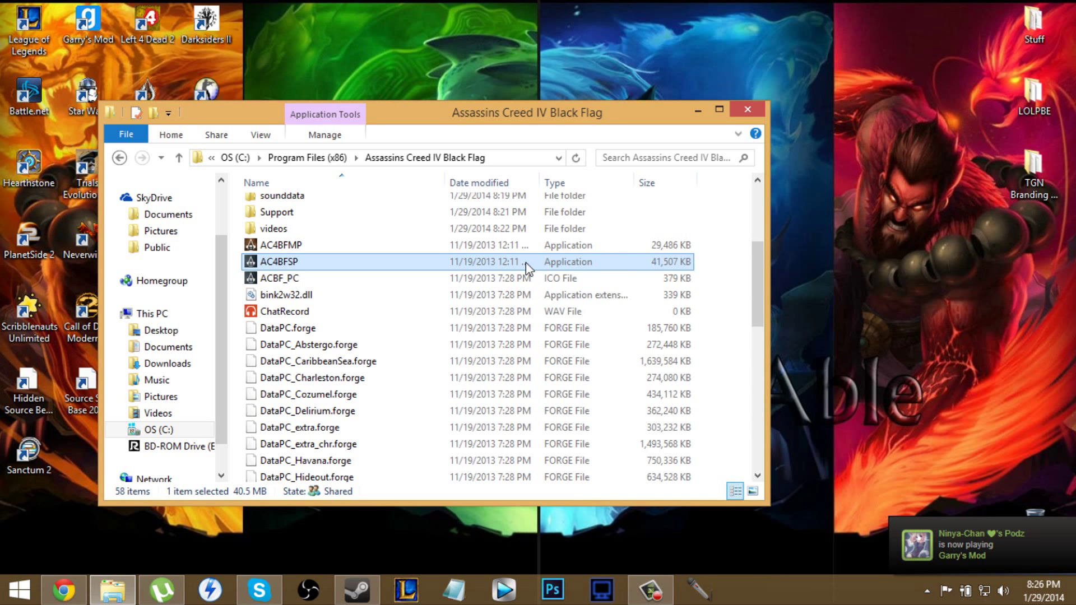
{"action": "right_click", "coordinate": [527, 268]}
{"action": "mouse_move", "coordinate": [588, 429]}
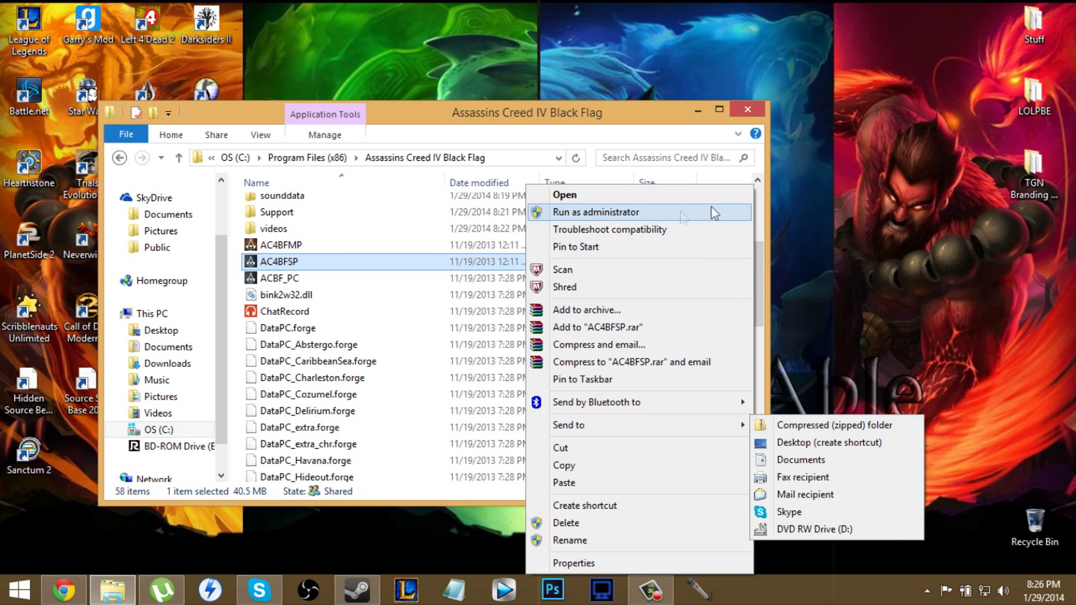
{"action": "left_click", "coordinate": [595, 264]}
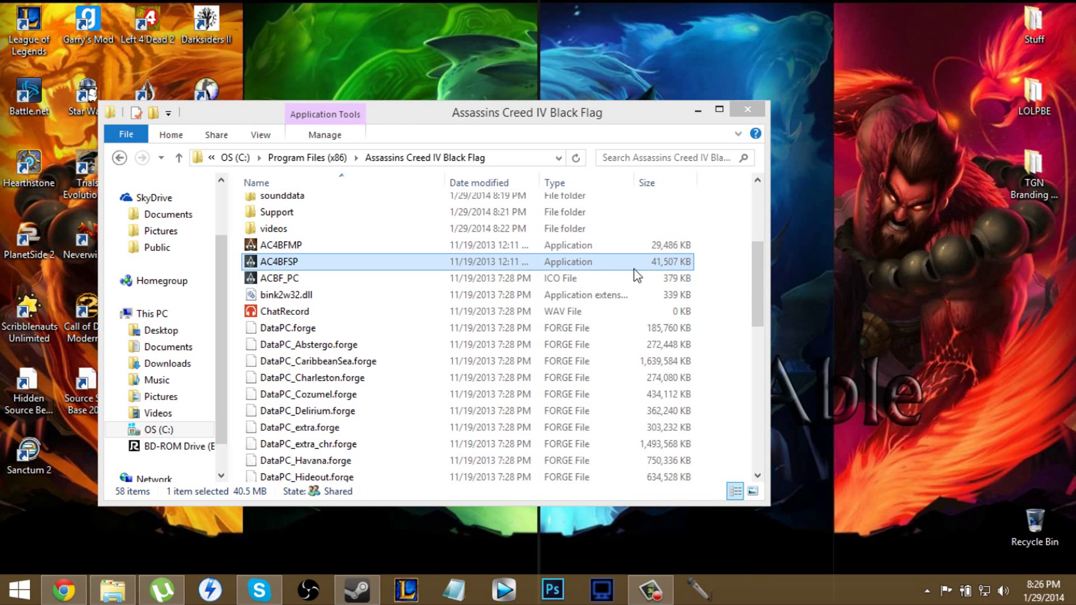
{"action": "left_click_drag", "start_coordinate": [704, 267], "coordinate": [653, 268]}
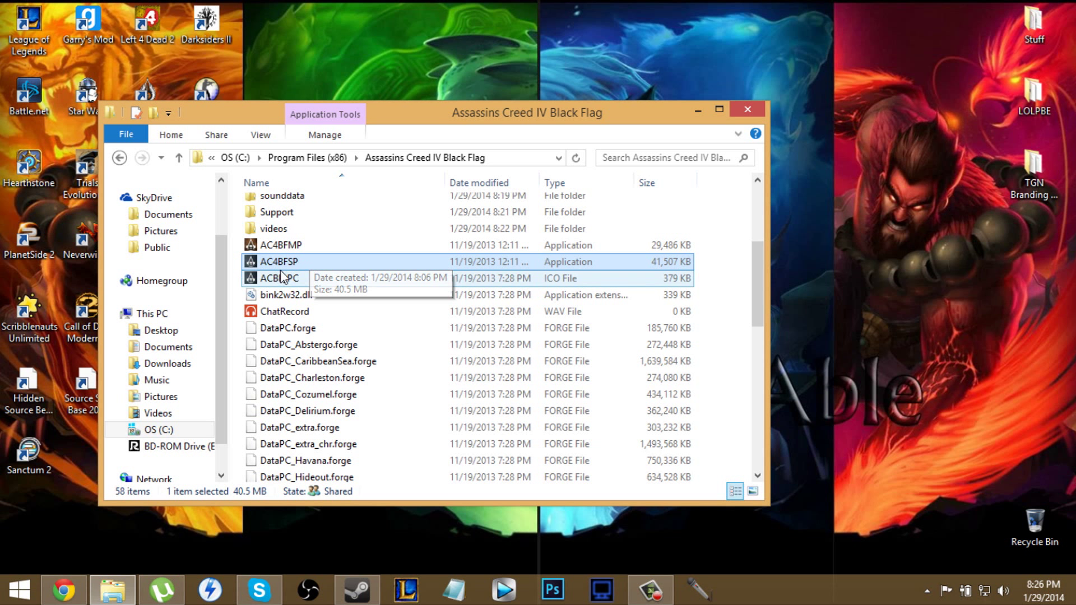
Send a shortcut of the AC4BFSP application in the Assassins Creed IV Black Flag folder to the desktop
{"action": "right_click", "coordinate": [322, 267]}
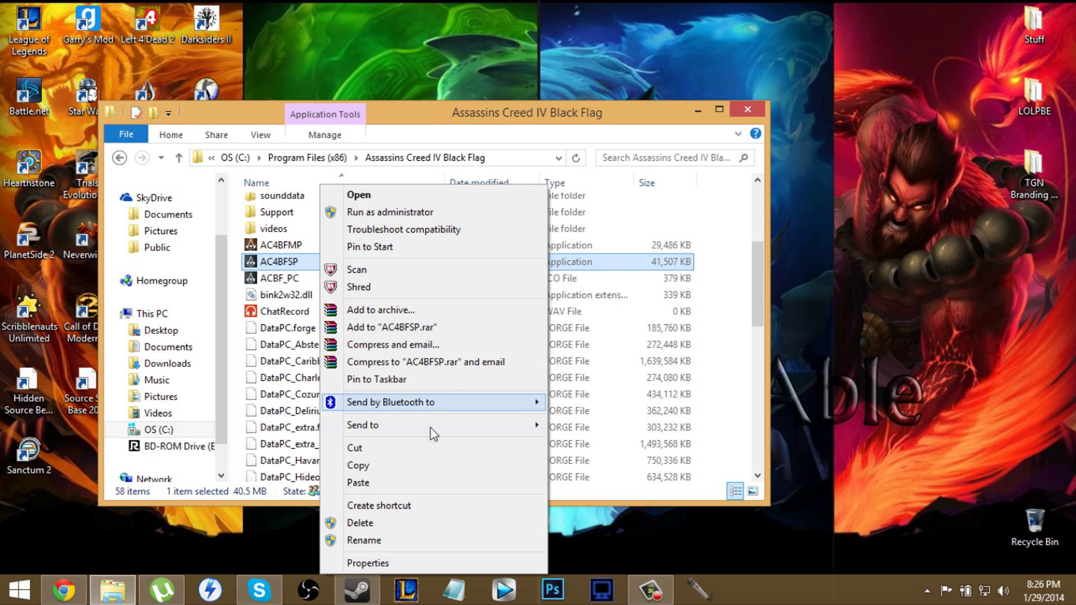
{"action": "mouse_move", "coordinate": [431, 429]}
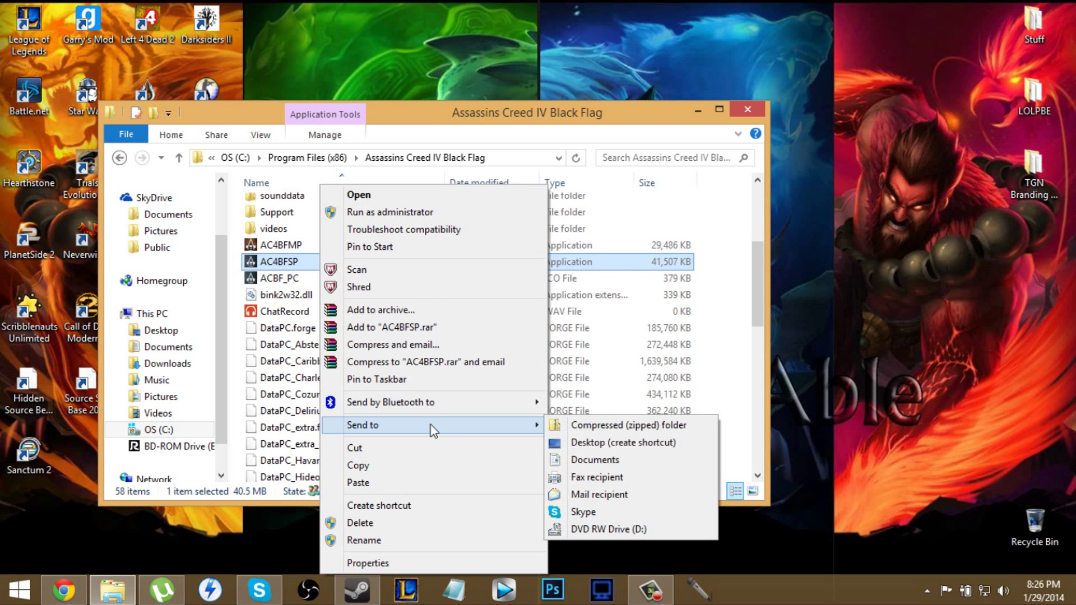
{"action": "left_click", "coordinate": [641, 442]}
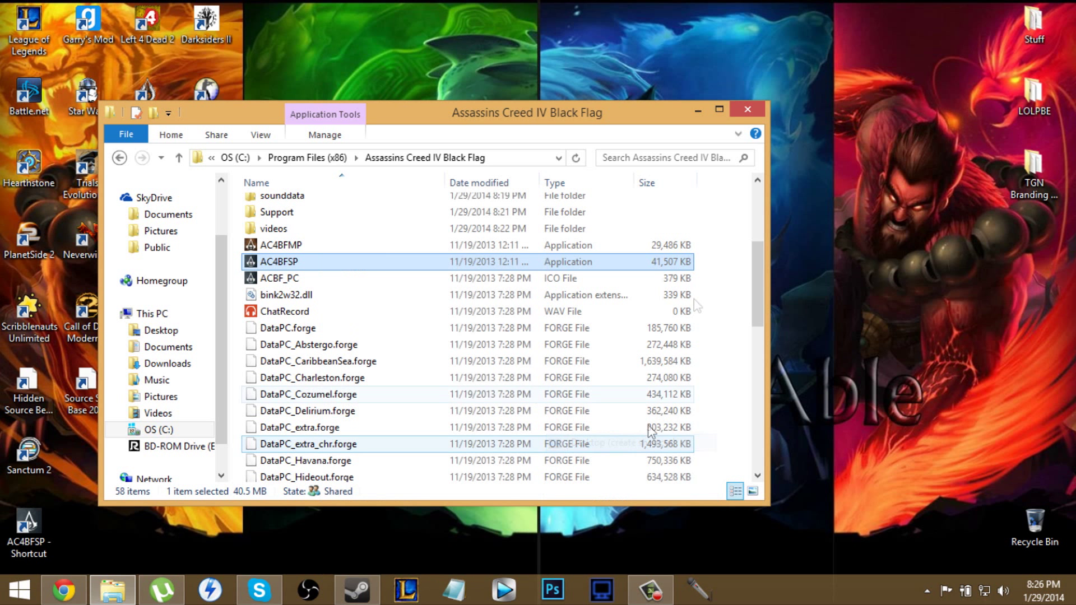
Close the game folder window and move the AC4BFSP shortcut next to the Sanctum 2 icon on the desktop
{"action": "left_click", "coordinate": [751, 110]}
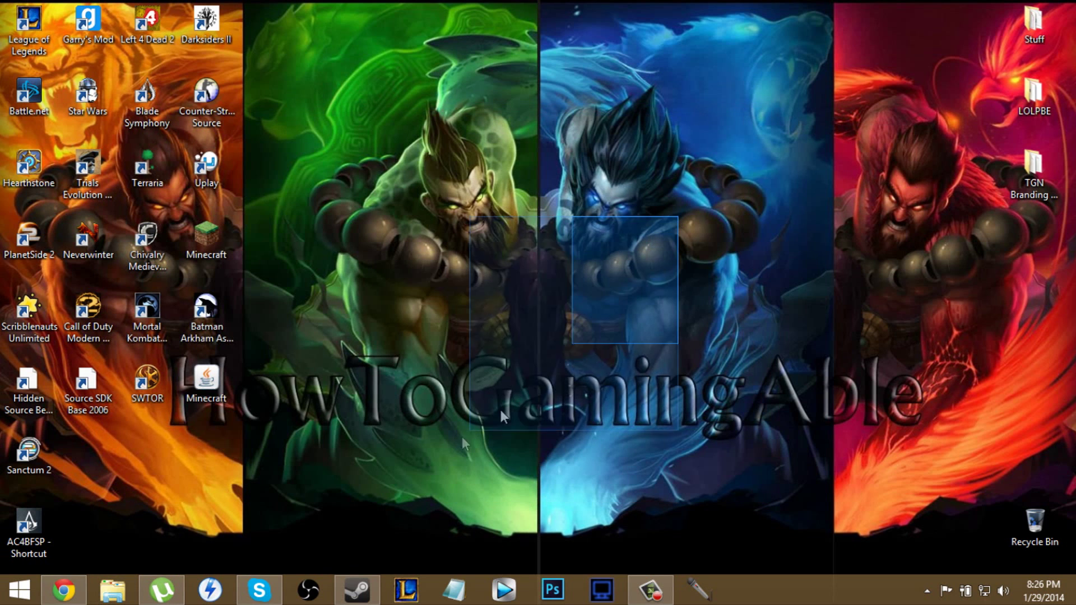
{"action": "left_click_drag", "start_coordinate": [28, 526], "coordinate": [88, 457]}
{"action": "left_click_drag", "start_coordinate": [373, 460], "coordinate": [265, 525]}
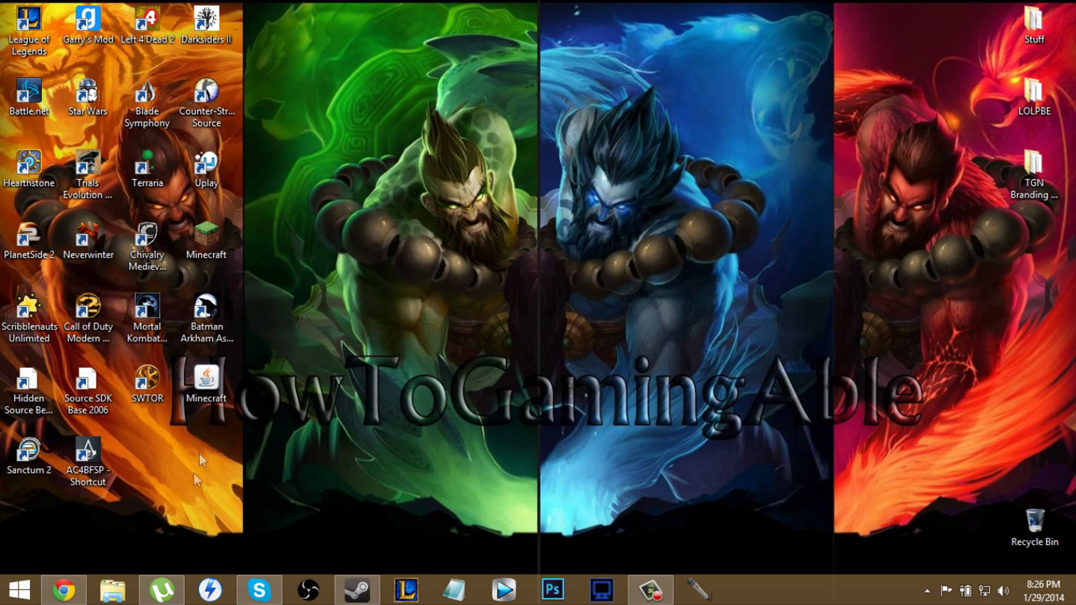
Set the AC4BFSP desktop shortcut to run in compatibility mode for Windows 8 and as an administrator, and apply the settings
{"action": "right_click", "coordinate": [102, 456]}
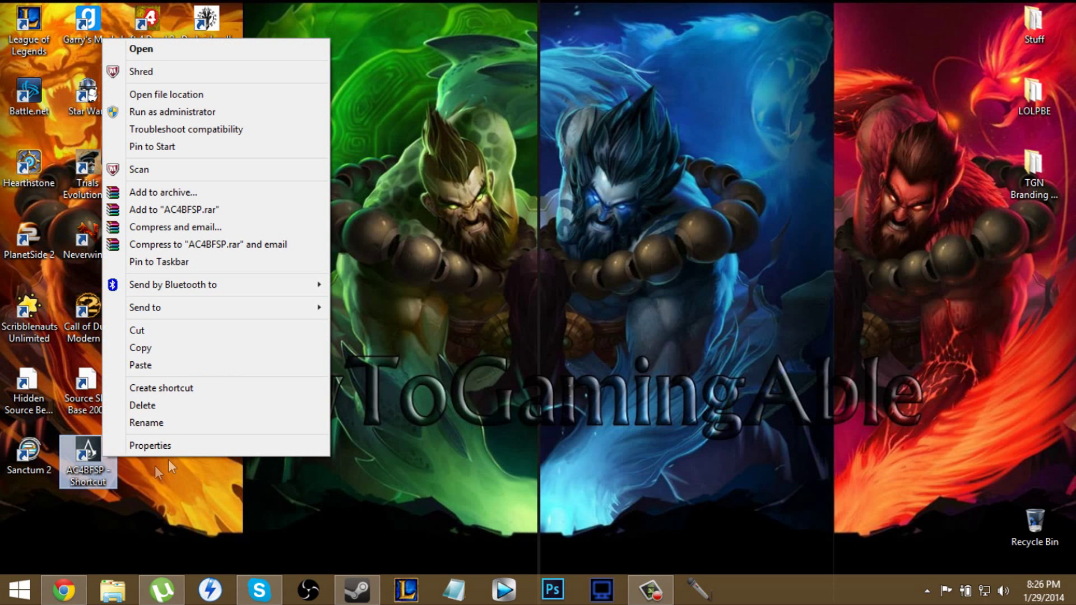
{"action": "left_click", "coordinate": [178, 444]}
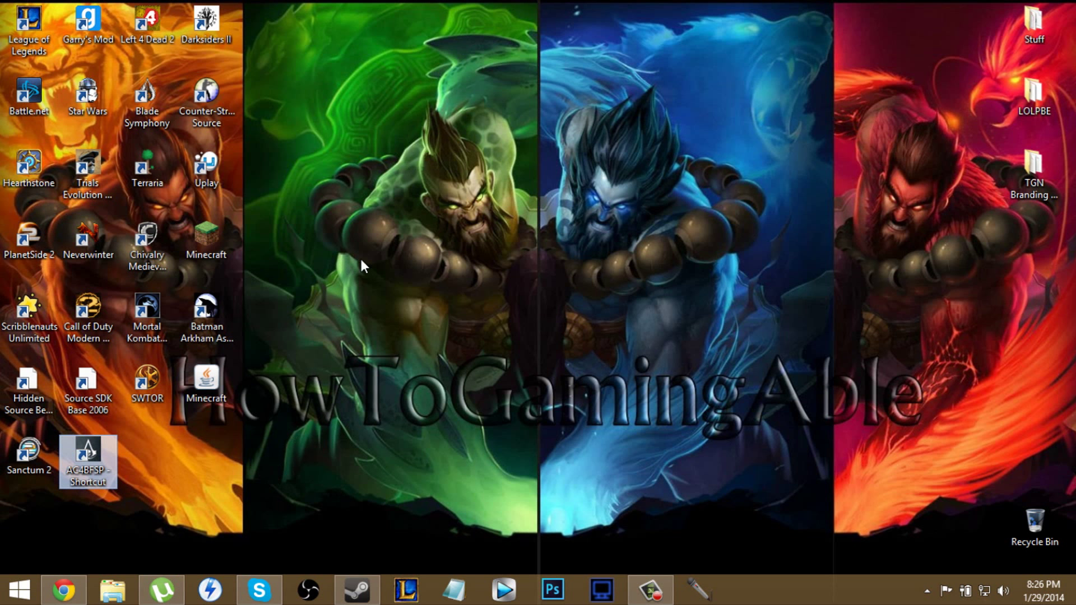
{"action": "left_click", "coordinate": [223, 197]}
{"action": "left_click_drag", "start_coordinate": [242, 170], "coordinate": [244, 130]}
{"action": "left_click", "coordinate": [140, 270]}
{"action": "left_click", "coordinate": [160, 289]}
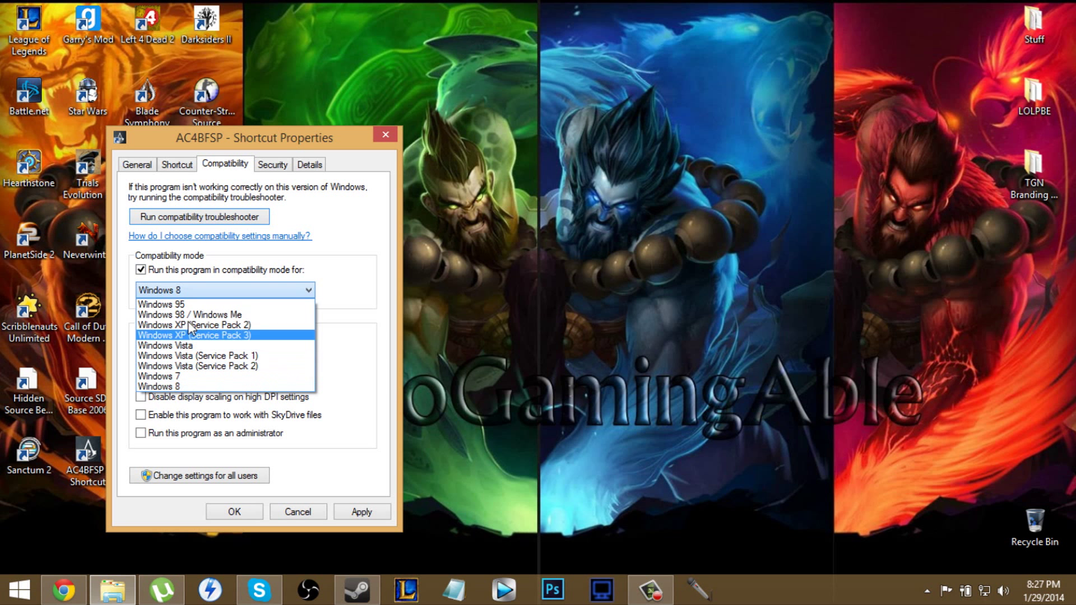
{"action": "left_click", "coordinate": [168, 386]}
{"action": "left_click", "coordinate": [140, 434]}
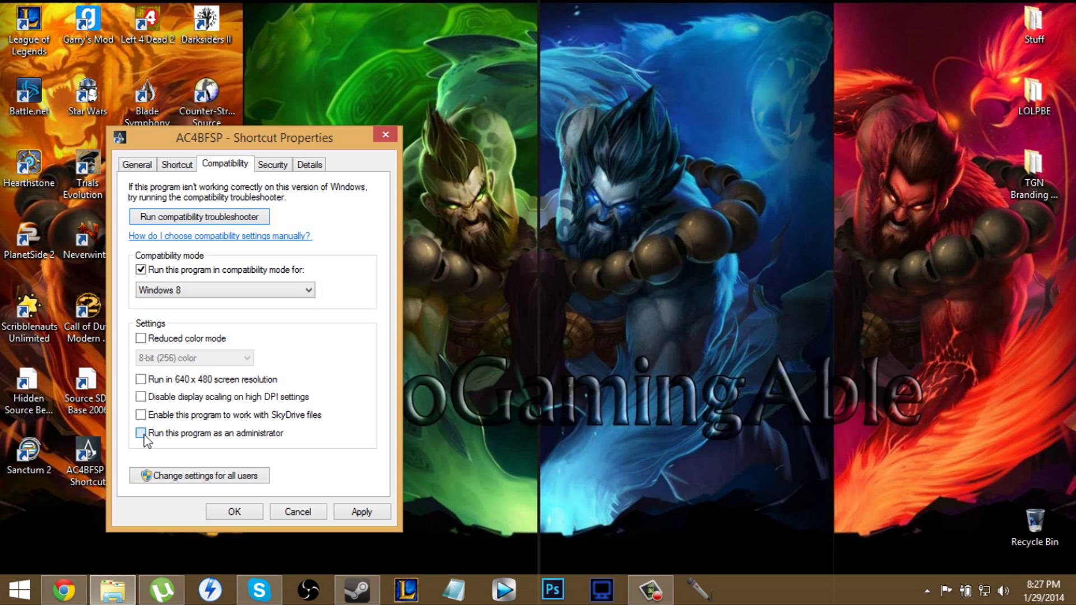
{"action": "left_click", "coordinate": [361, 512]}
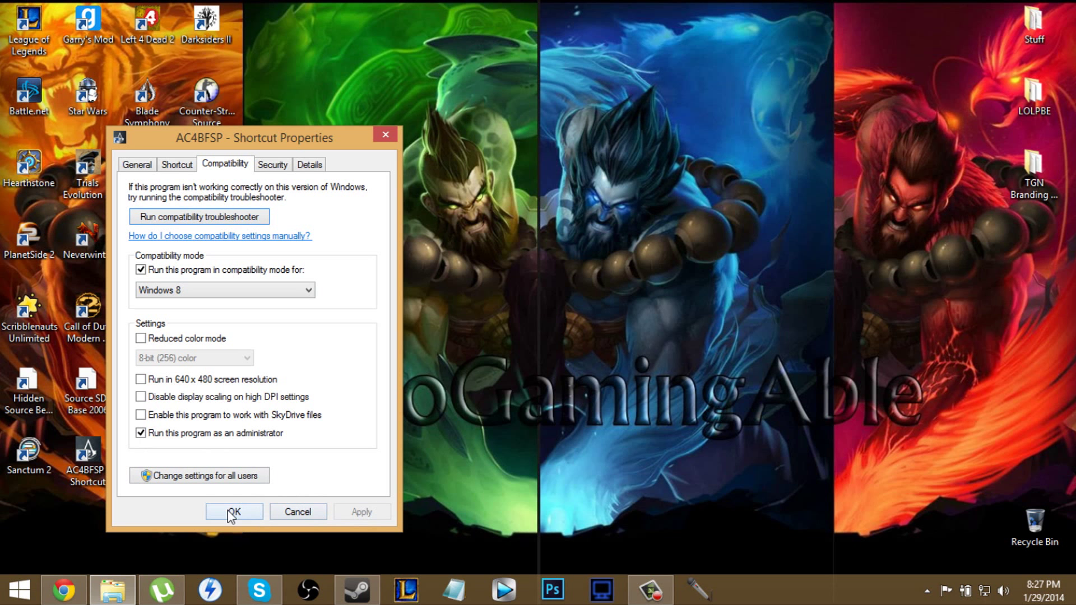
{"action": "left_click", "coordinate": [232, 512]}
Rename the AC4BFSP desktop shortcut as AC Black Flag and deselect it
{"action": "mouse_move", "coordinate": [100, 464]}
{"action": "left_mouse_down"}
{"action": "mouse_move", "coordinate": [339, 445]}
{"action": "mouse_move", "coordinate": [105, 459]}
{"action": "left_mouse_up"}
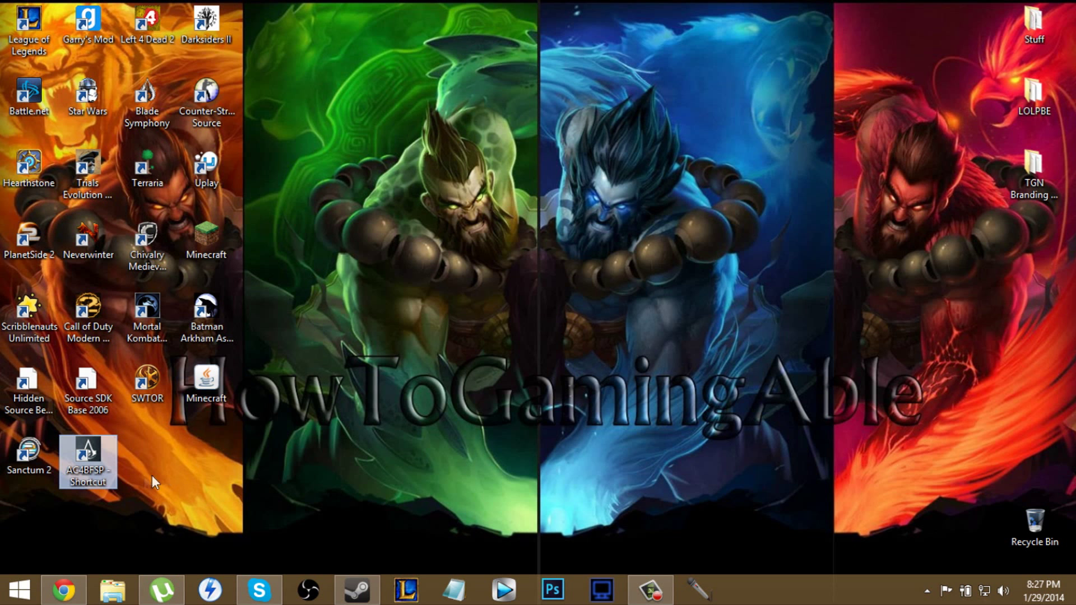
{"action": "right_click", "coordinate": [104, 468]}
{"action": "left_click", "coordinate": [167, 433]}
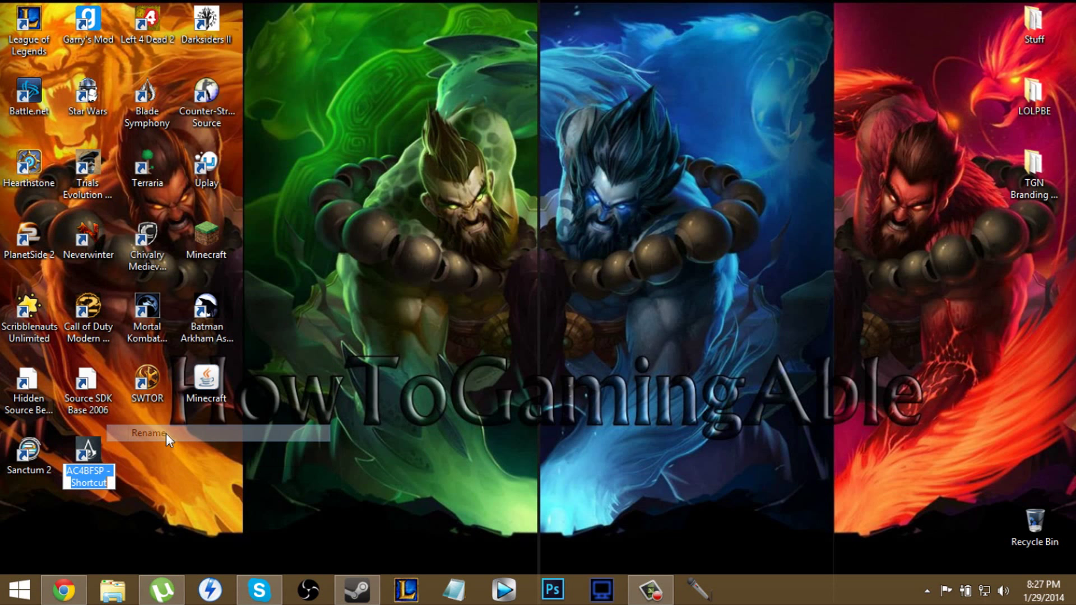
{"action": "type", "text": "AC"}
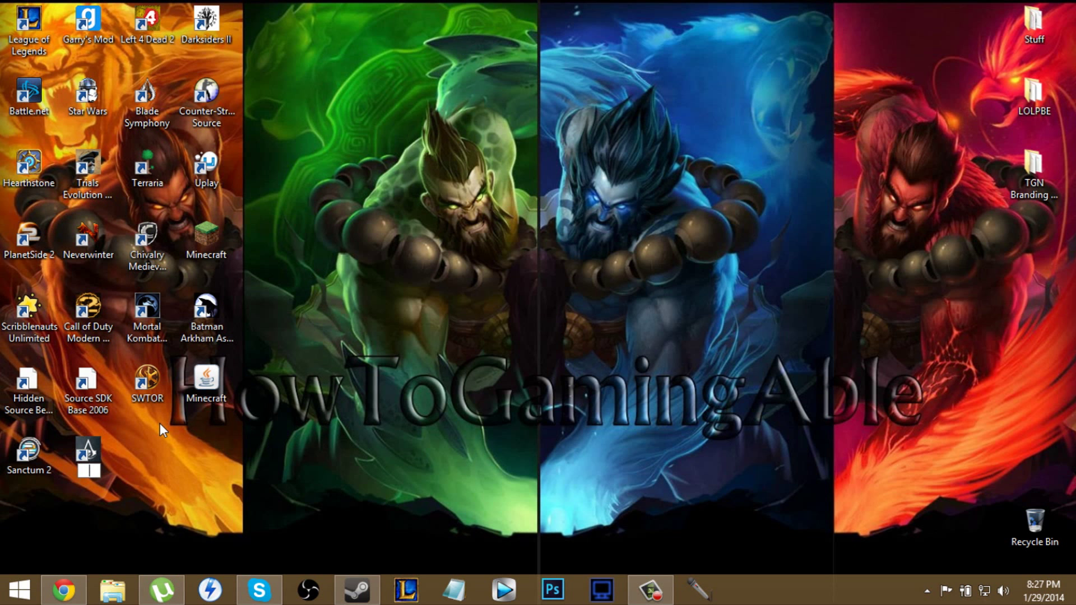
{"action": "type", "text": " Black Flag"}
{"action": "key", "text": "Return"}
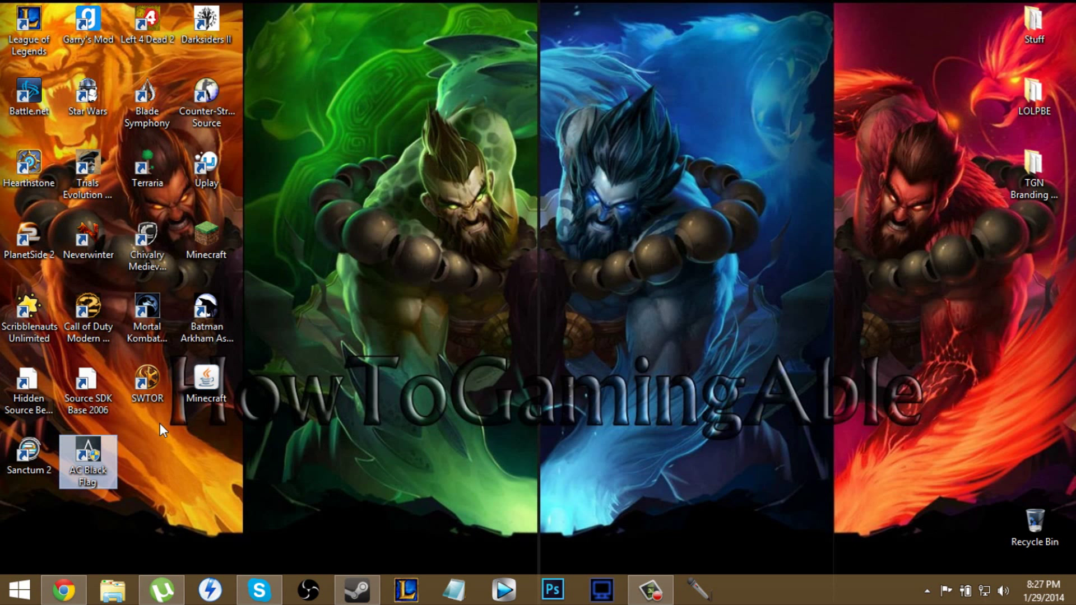
{"action": "left_click", "coordinate": [403, 513]}
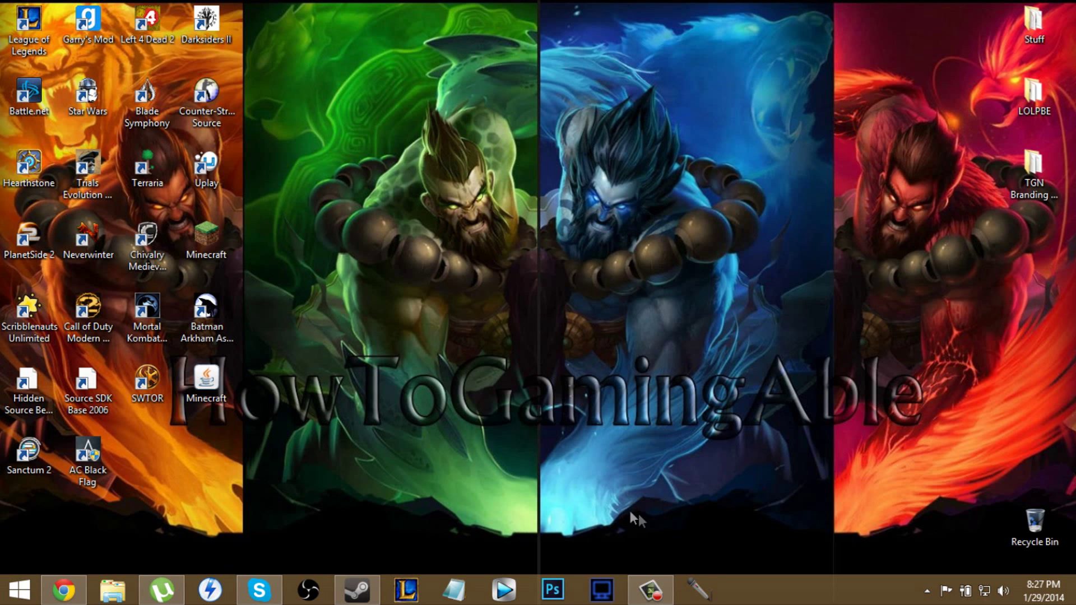